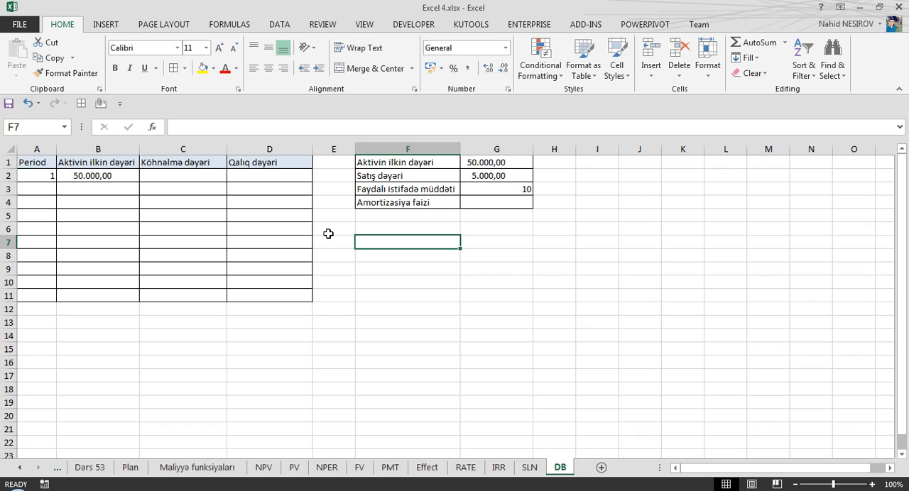
Review the depreciation and remaining value columns on the SLN sheet and return to the DB sheet.
click(529, 468)
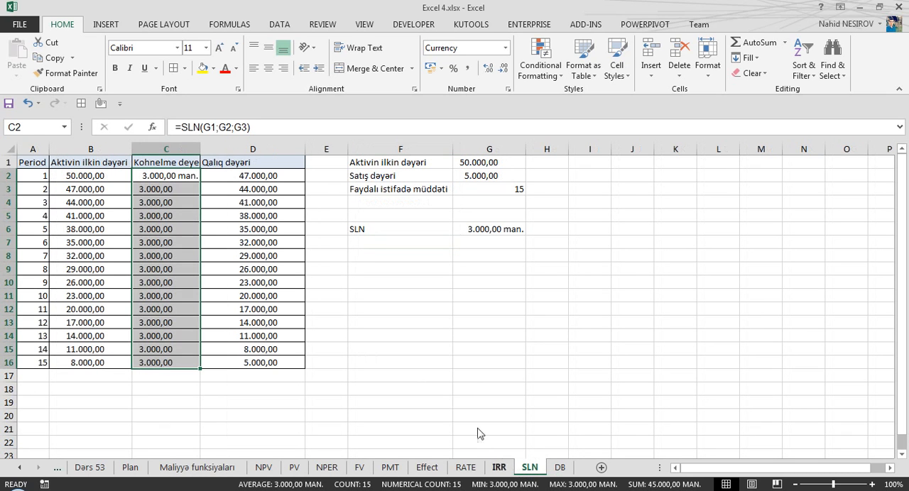
drag(155, 176, 157, 363)
click(88, 175)
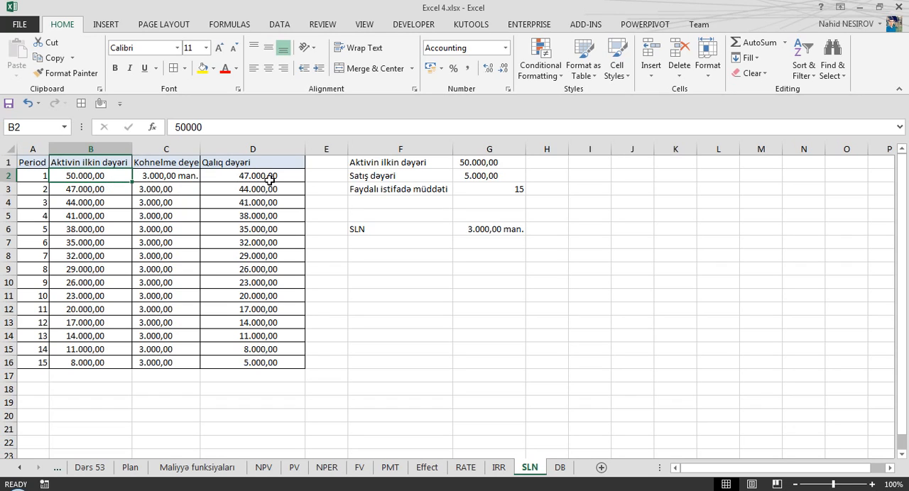
click(249, 190)
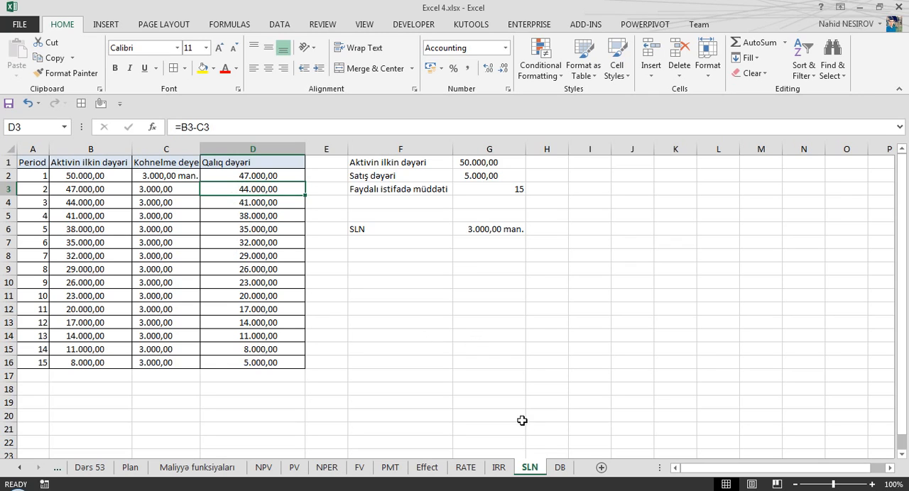
click(560, 468)
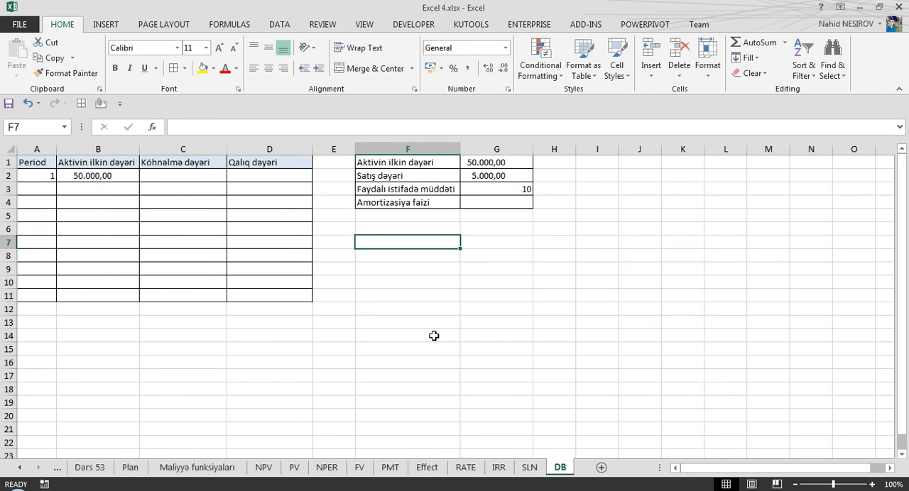
Enter the formula =G2/G1 in G4, dividing the sale value by the asset's initial value.
click(498, 209)
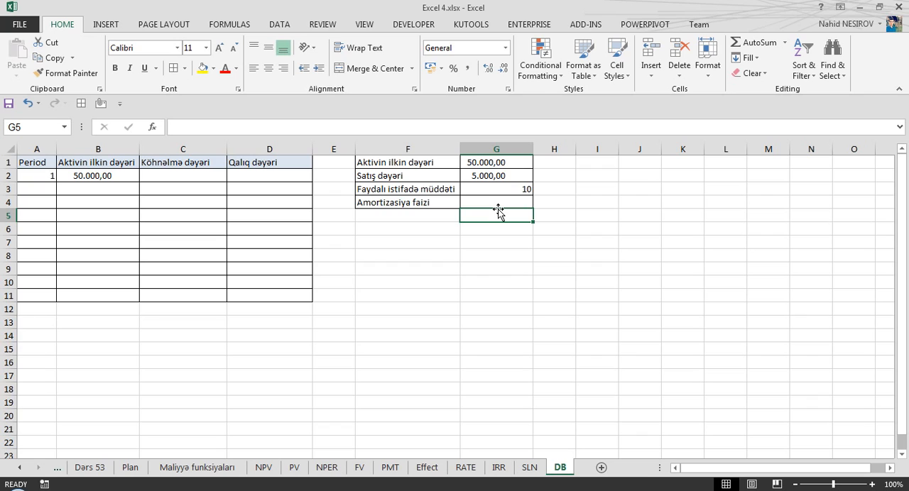
click(515, 202)
text(=)
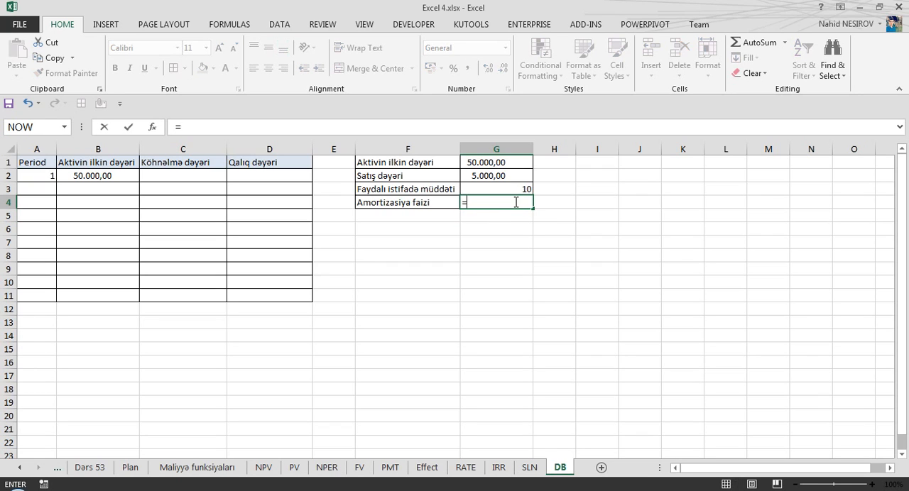
key(Up)
key(Up)
text(/)
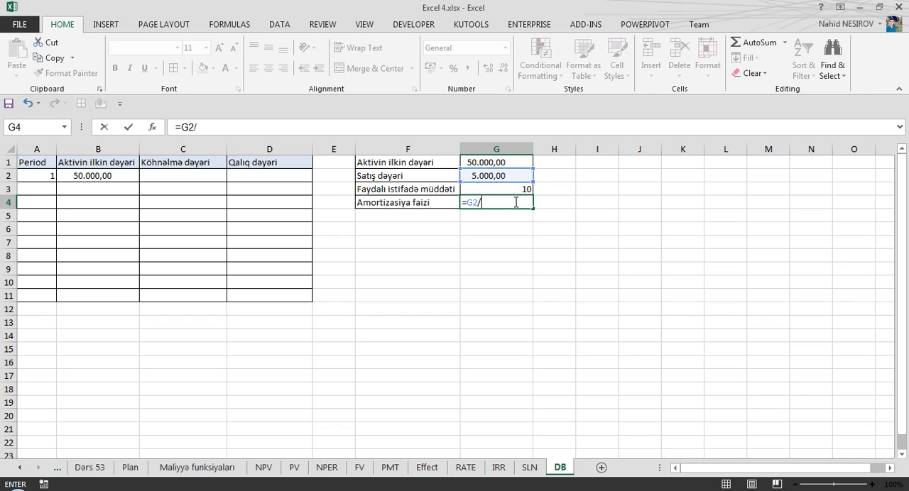
key(Up)
key(Up)
key(Up)
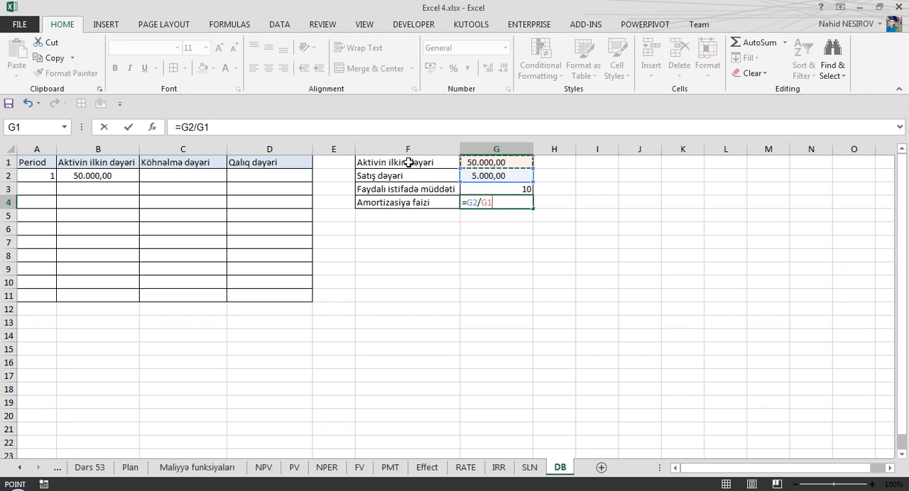
key(Return)
Enclose the ratio in G4 in parentheses and raise it to the power (1/G3), giving =(G2/G1)^(1/G3).
click(503, 201)
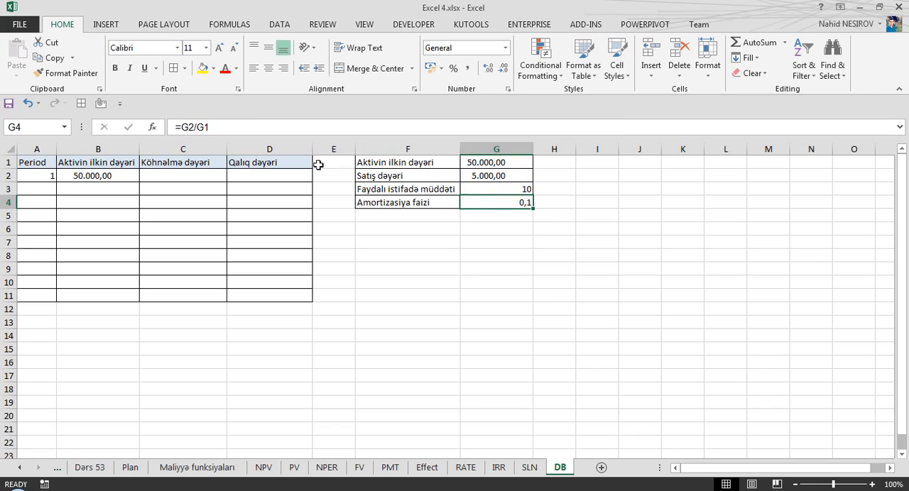
click(198, 125)
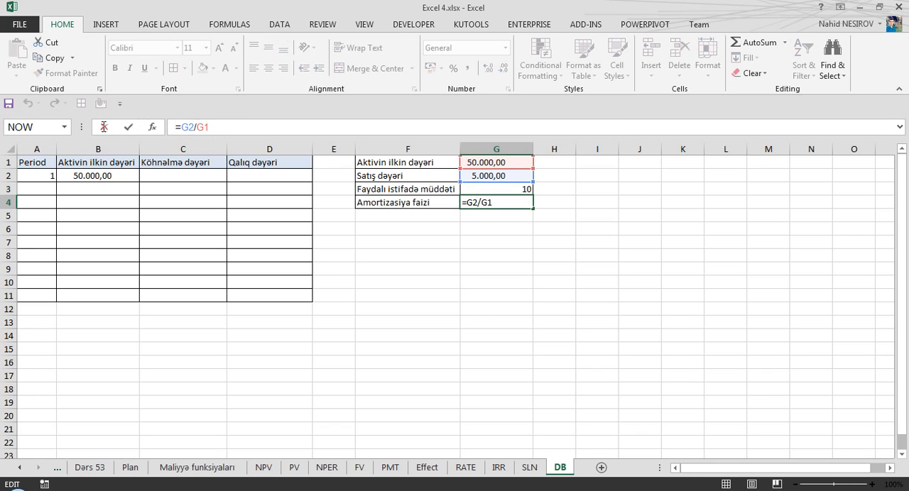
click(179, 126)
text(()
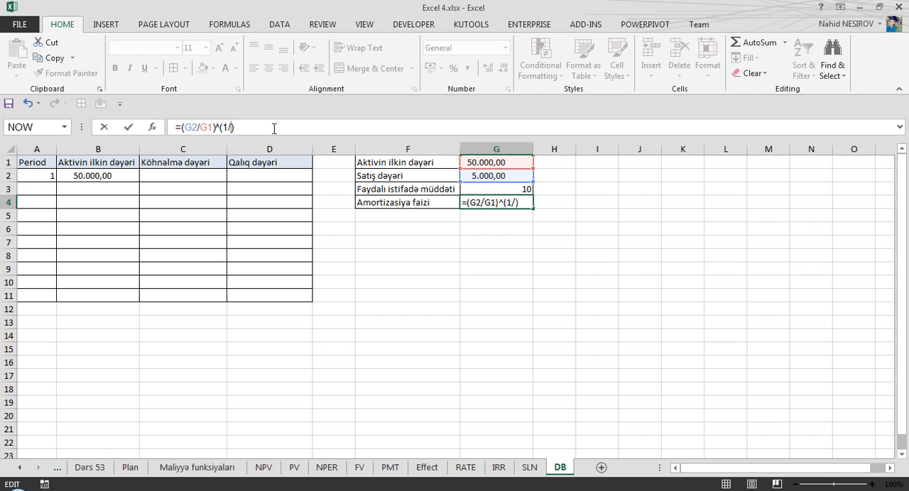
click(511, 189)
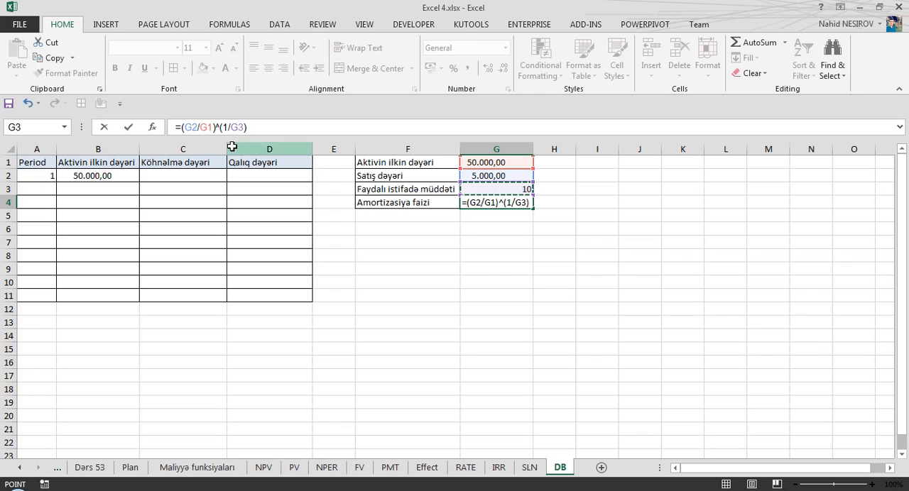
Change the amortization rate formula in G4 to =1-((G2/G1)^(1/G3)) and format the cell as a percentage.
click(179, 129)
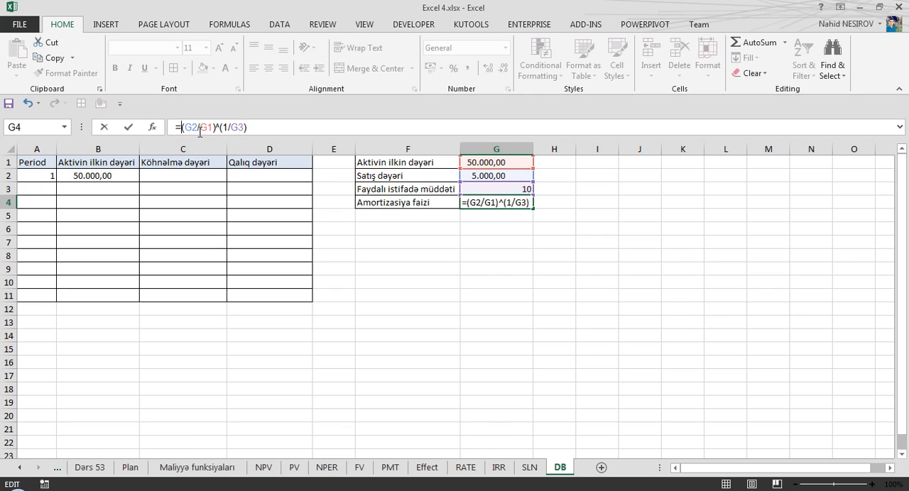
text(()
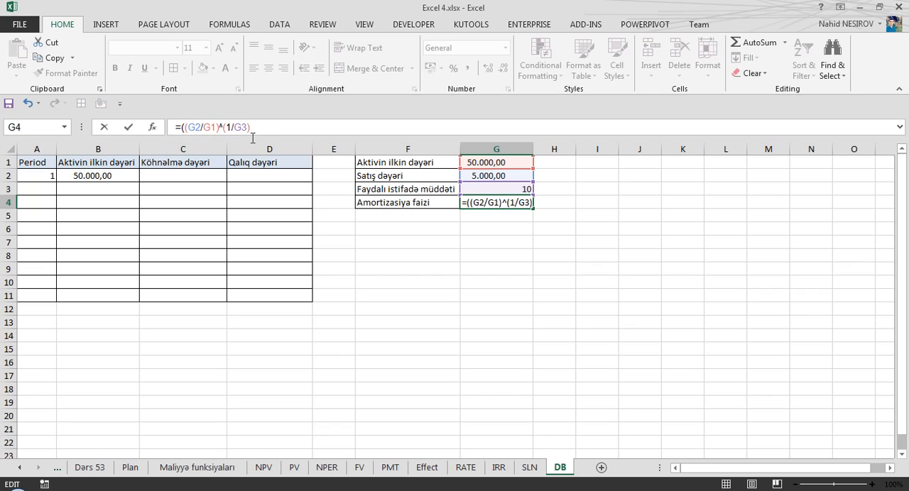
text())
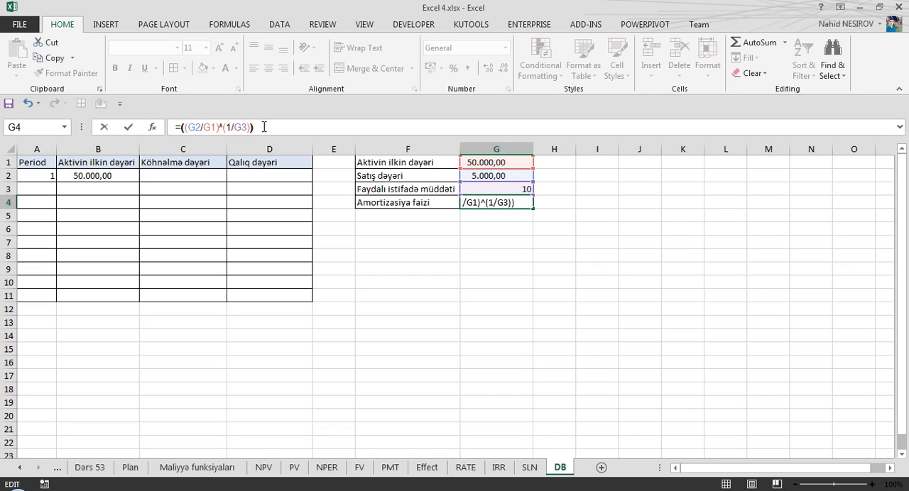
text(1-)
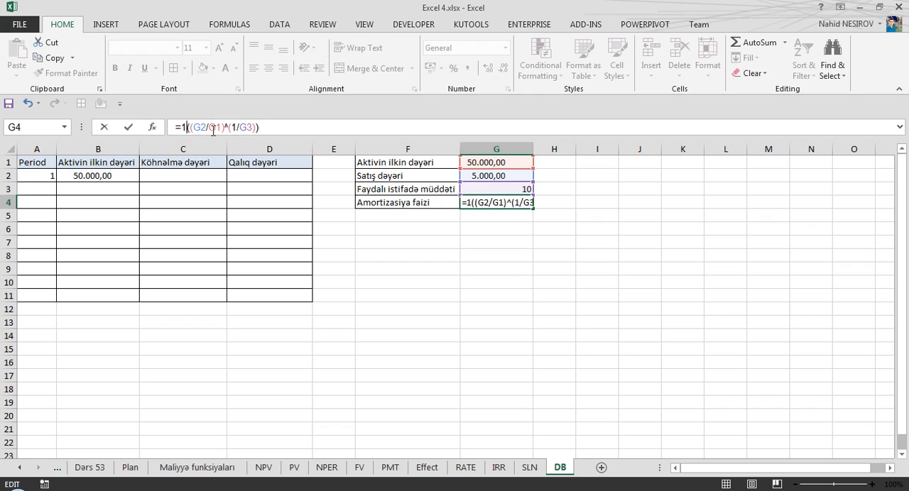
key(Return)
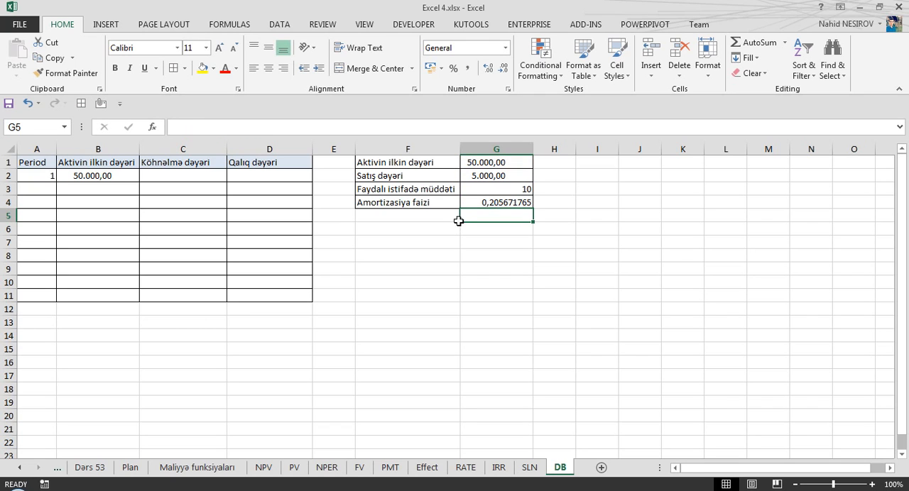
click(489, 198)
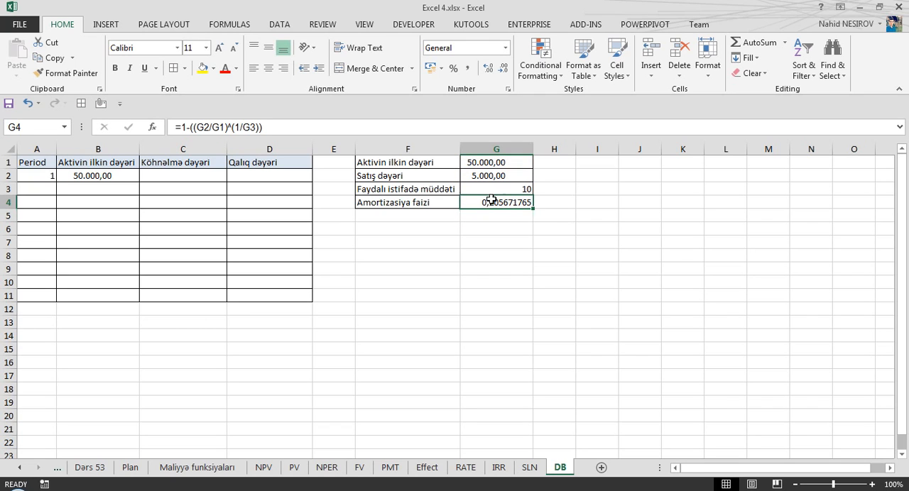
click(453, 71)
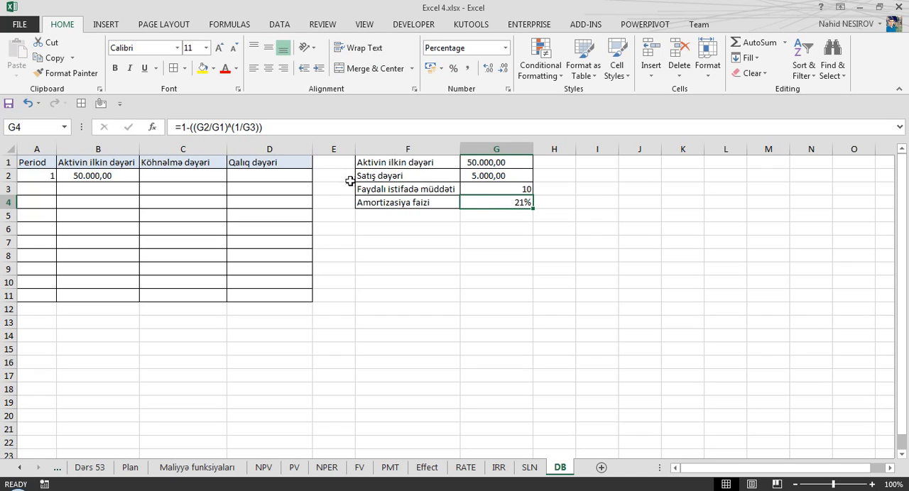
Review the initial value, sale value, useful life and amortization rate in the parameter table F1:G4.
drag(483, 162, 490, 176)
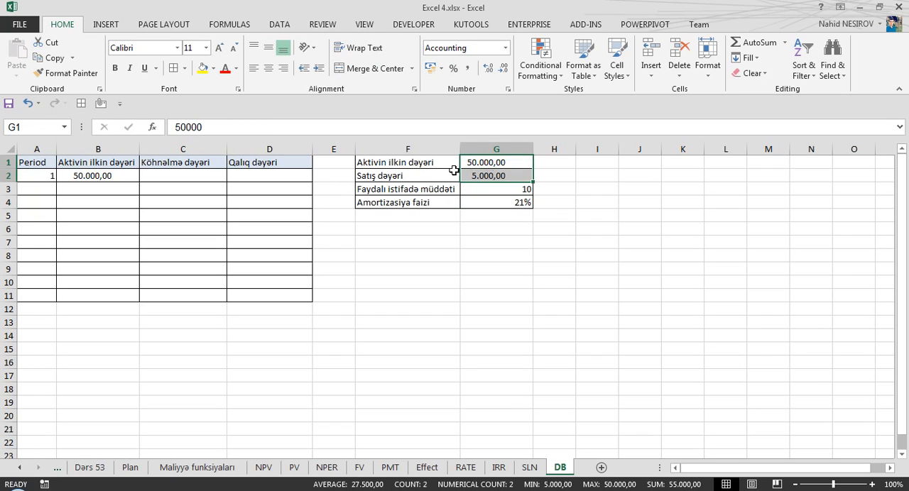
click(429, 162)
click(471, 163)
click(478, 177)
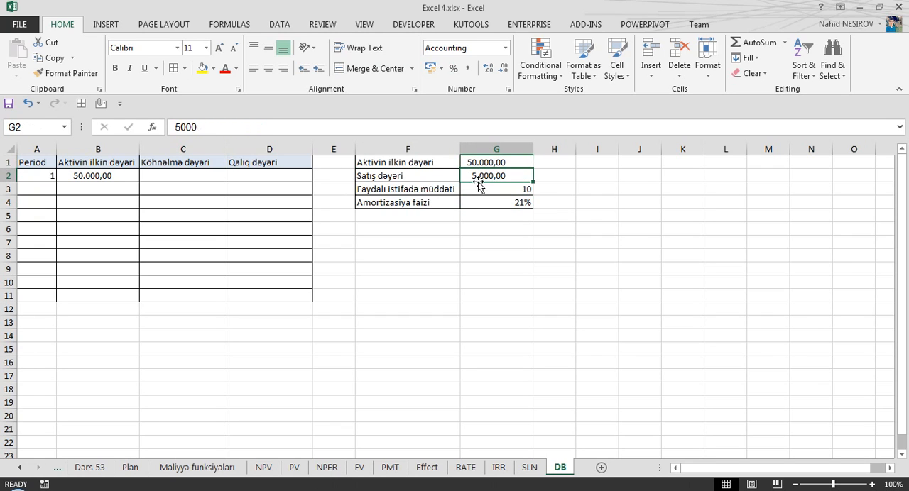
click(487, 162)
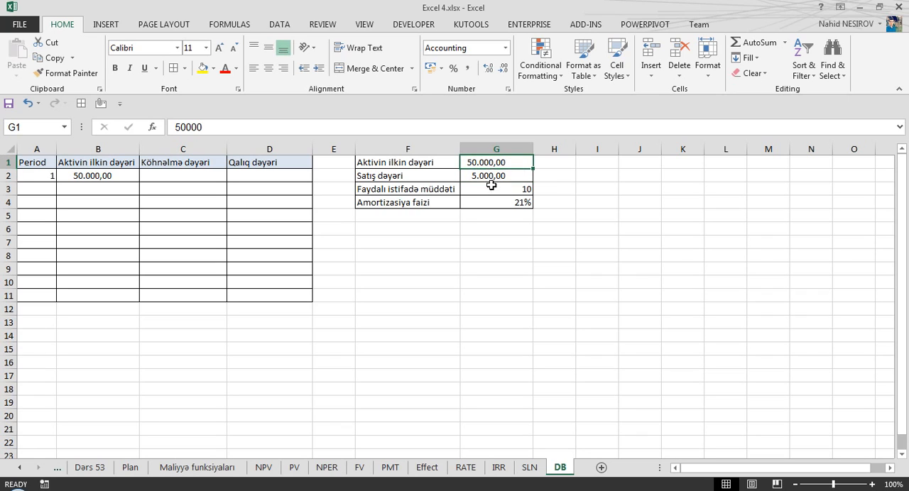
click(490, 176)
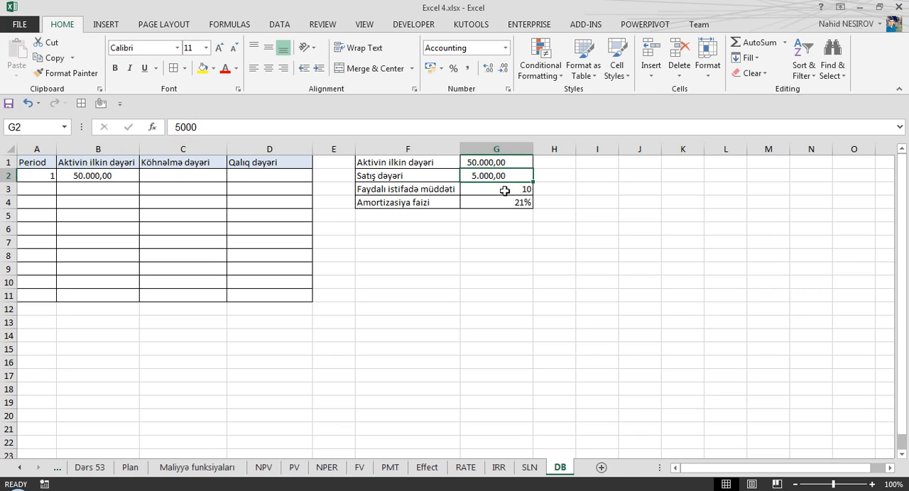
drag(503, 189, 426, 188)
drag(473, 206, 438, 203)
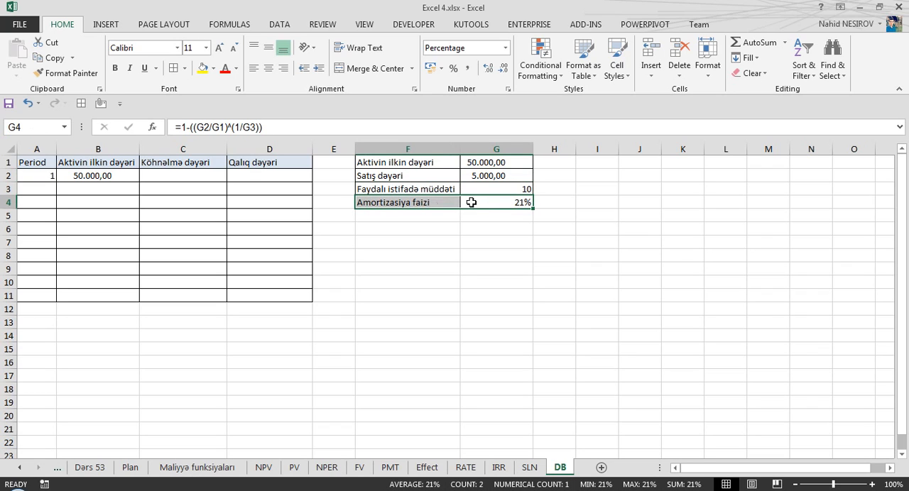
click(522, 205)
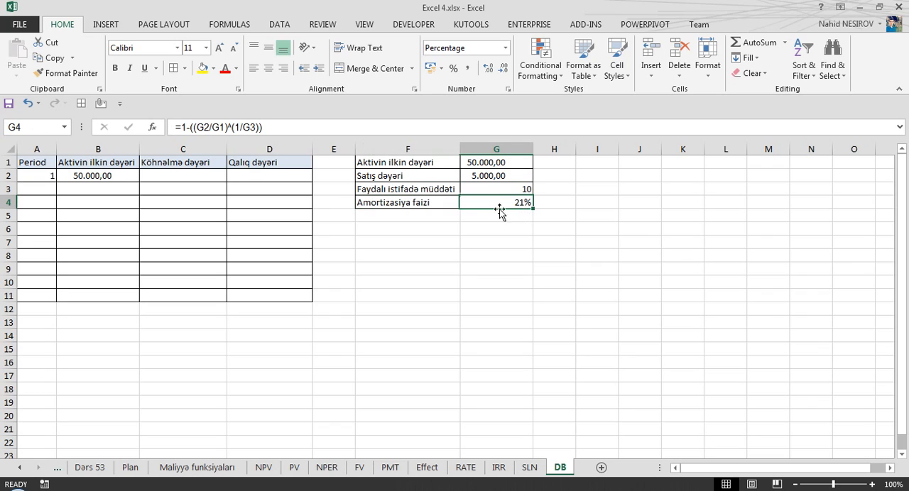
Fill the Period column in A2:A11 with a linear series from 1 to 10 using a step value of 1.
click(49, 176)
click(59, 184)
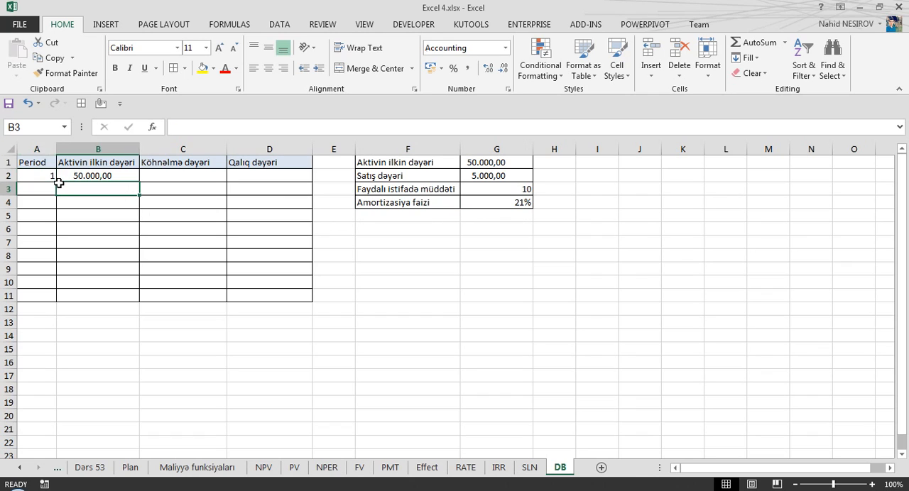
click(44, 176)
drag(56, 183, 62, 301)
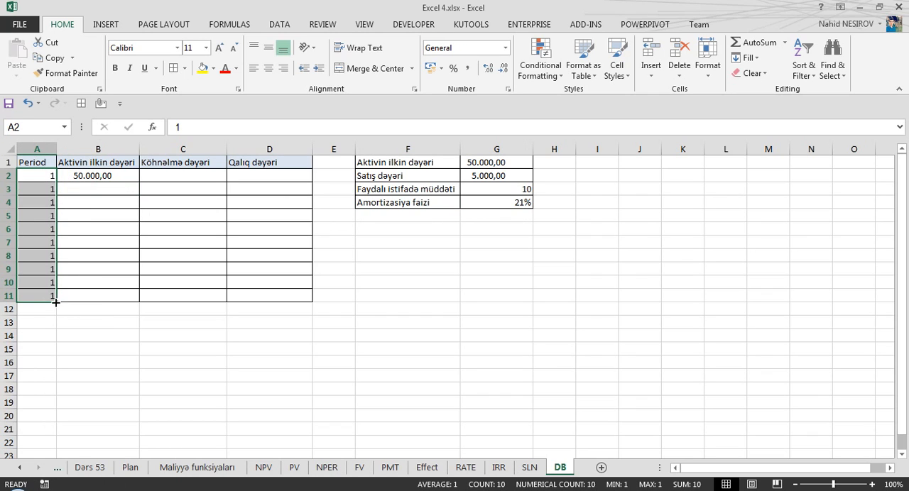
click(749, 57)
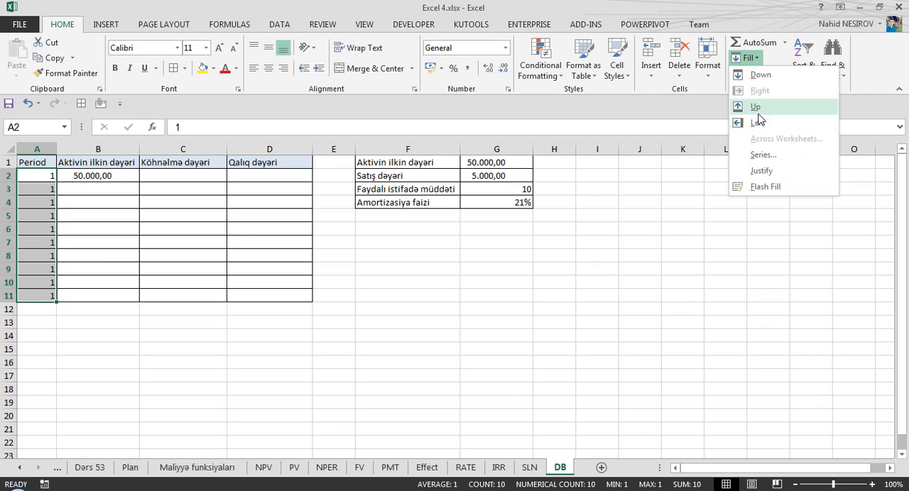
click(761, 155)
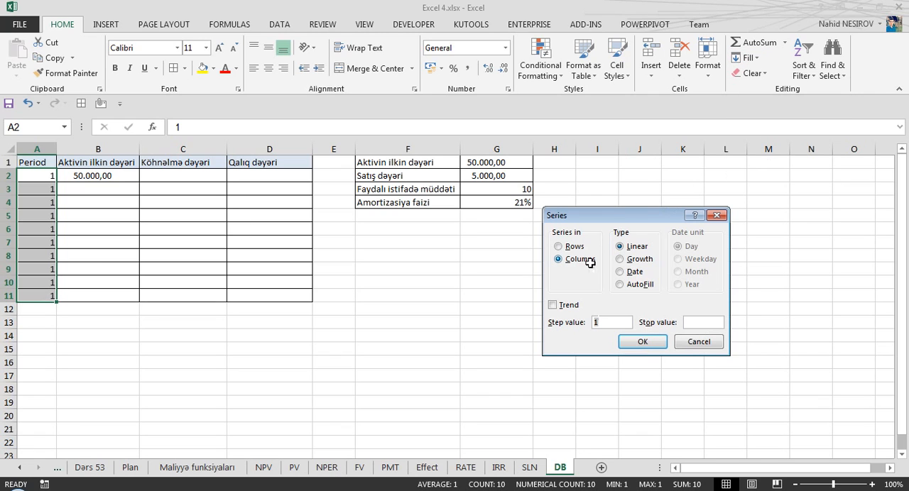
click(643, 341)
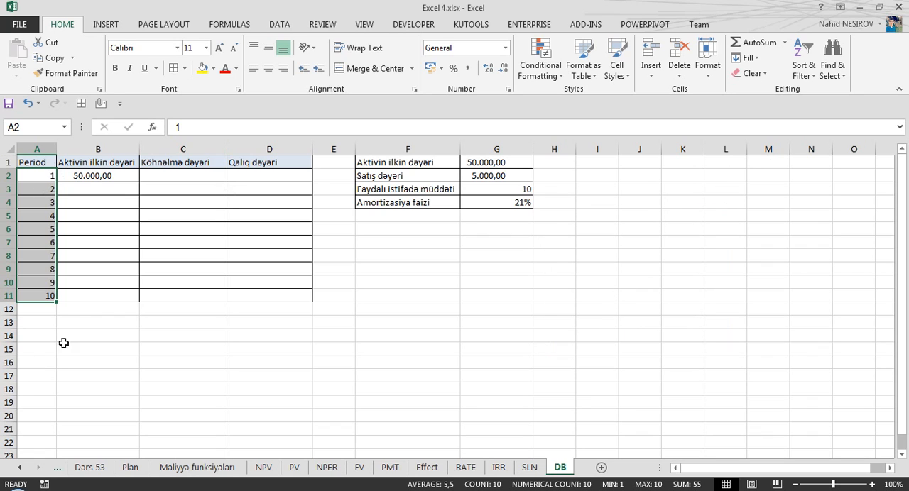
Calculate the first period's depreciation in C2 with the formula =B2*G4.
click(86, 180)
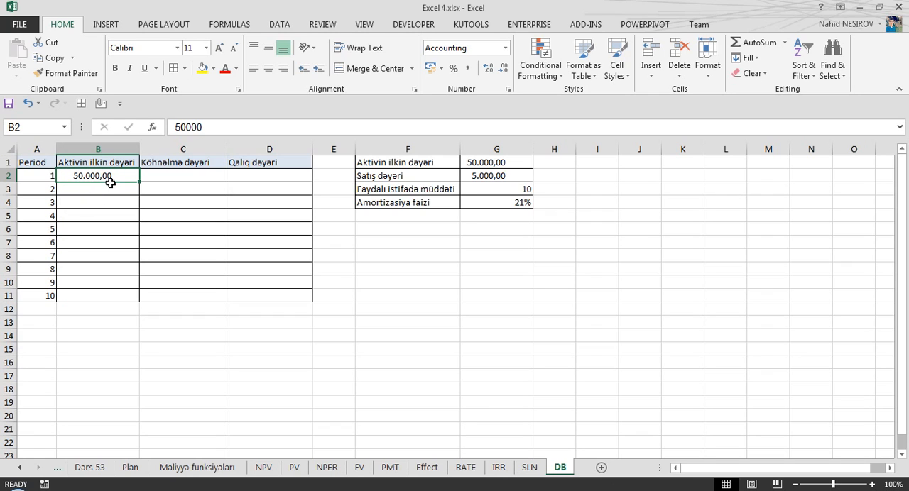
click(174, 177)
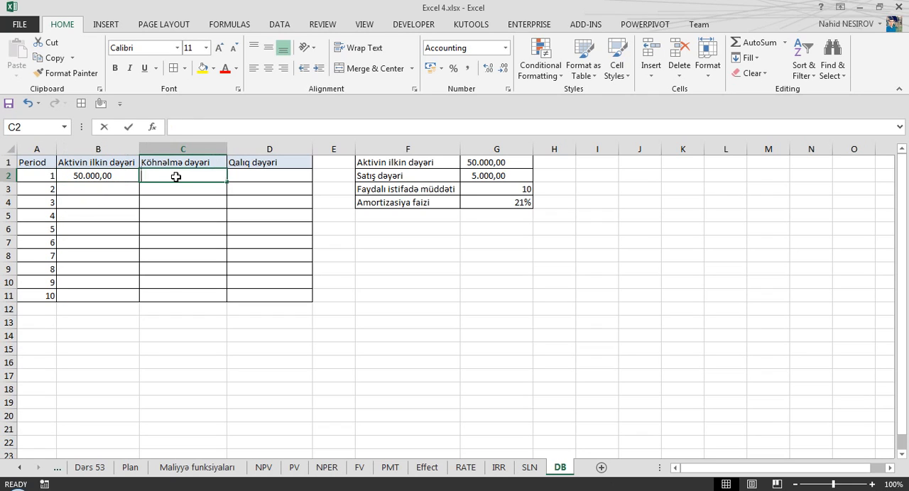
text(=)
click(87, 176)
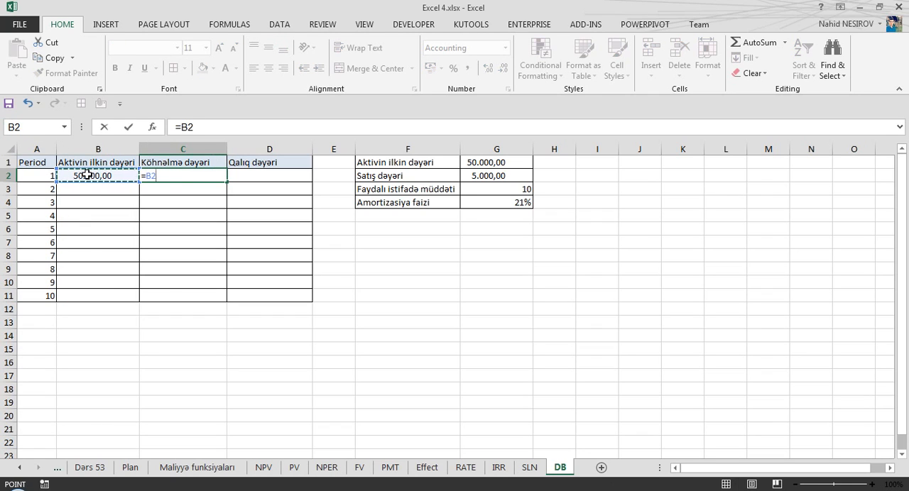
text(*)
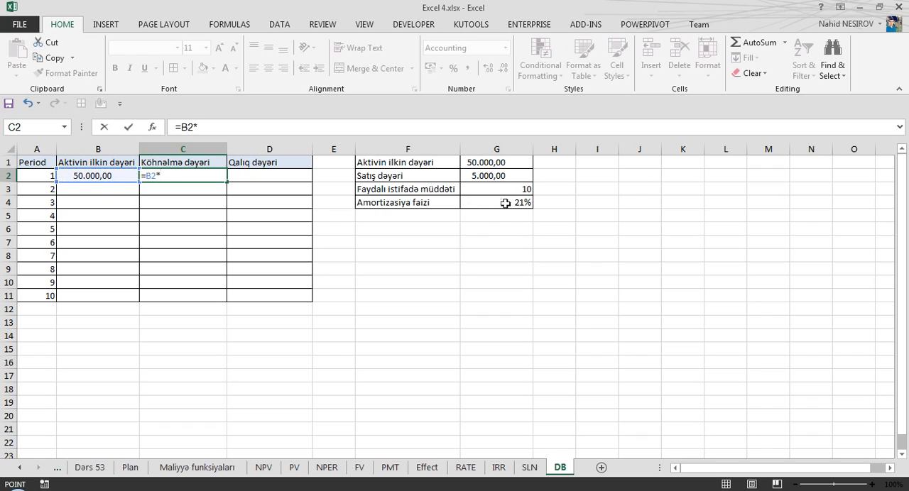
click(505, 203)
key(Return)
Calculate the first period's residual value in D2 with the formula =B2-C2.
click(257, 176)
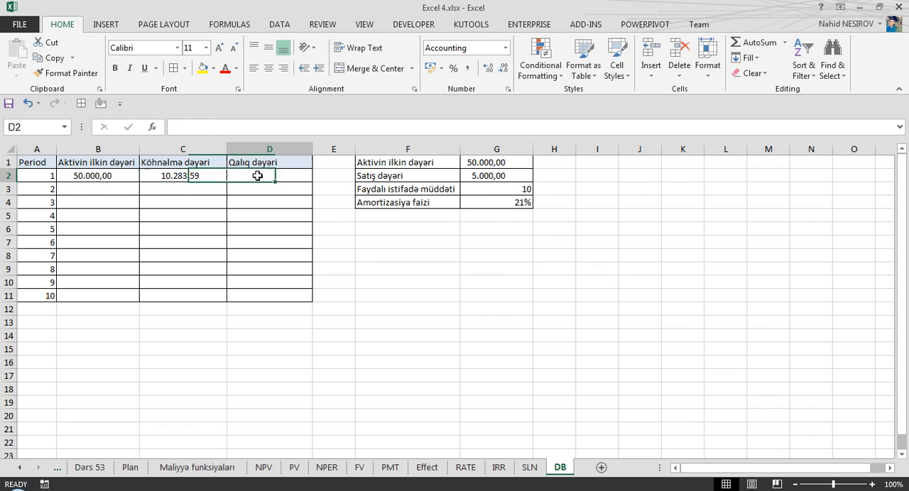
text(=)
key(Left)
key(Left)
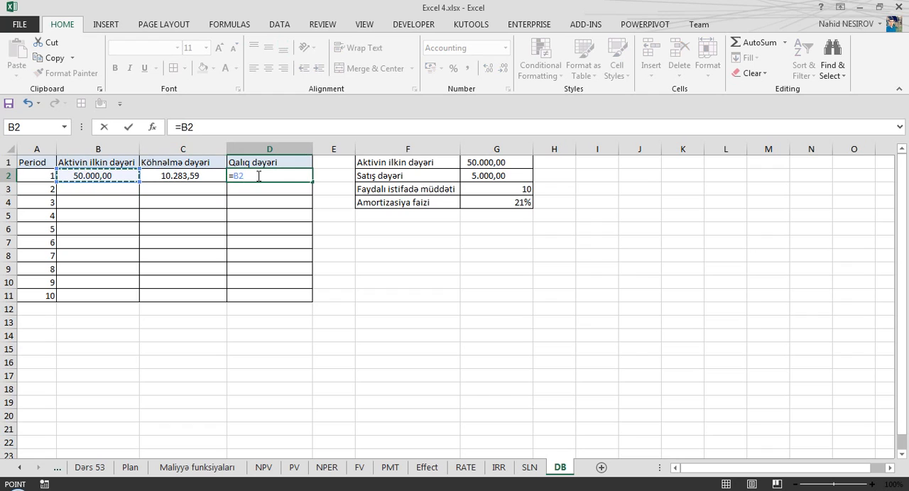
text(-)
key(Left)
key(Return)
Link the second period's opening value in B3 to the previous residual value with =D2.
key(Left)
key(Left)
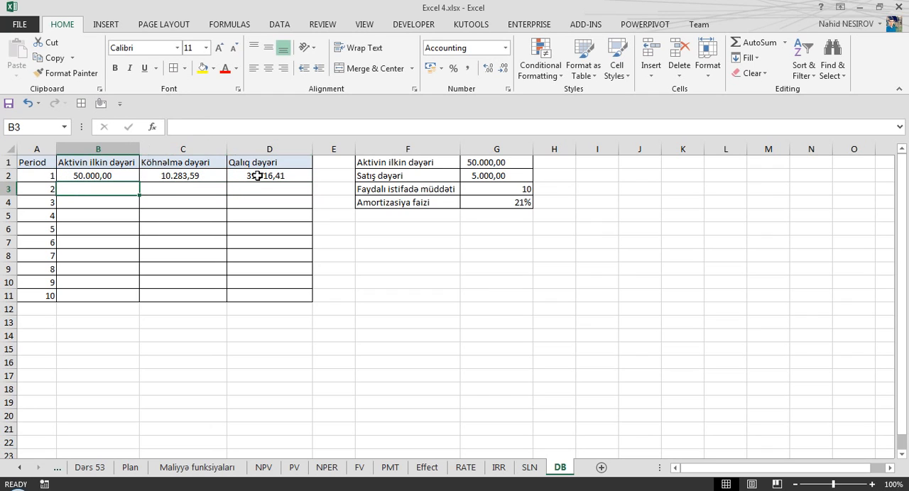
text(=)
key(Right)
key(Right)
key(Up)
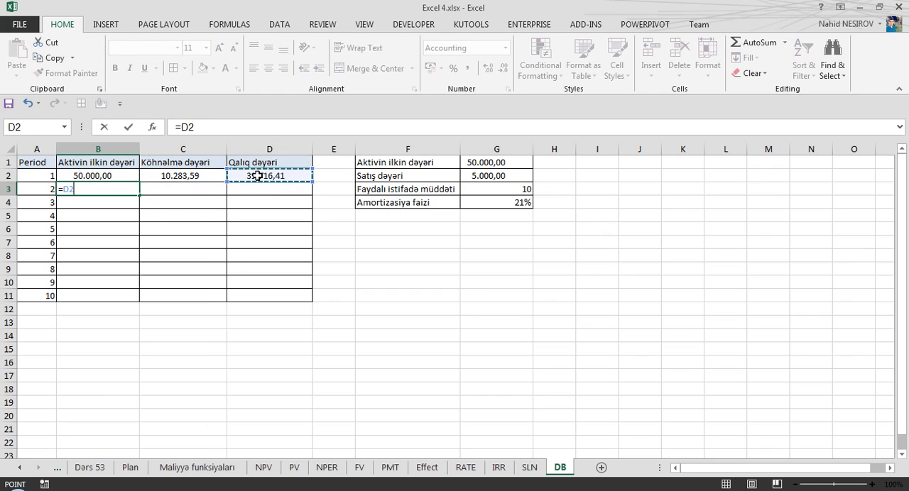
key(Return)
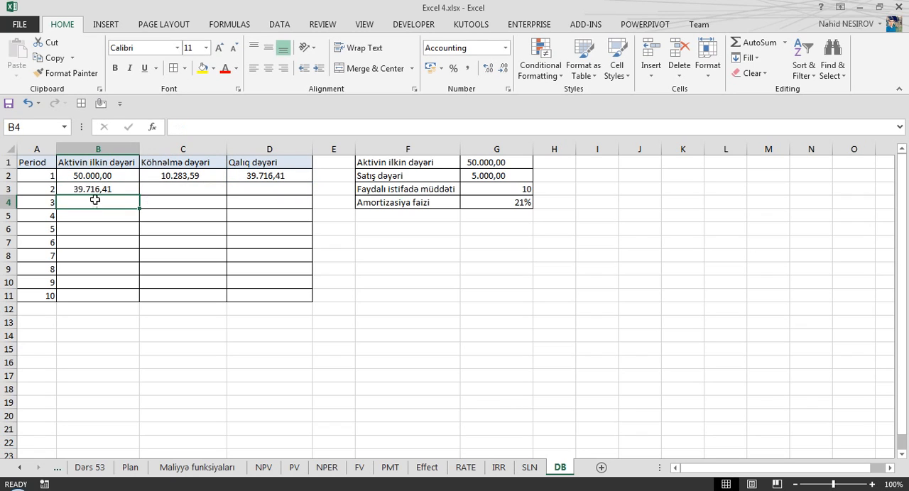
Fill the formulas from B3, C2 and D2 down their columns to row 11.
click(96, 187)
drag(141, 193, 139, 302)
click(195, 176)
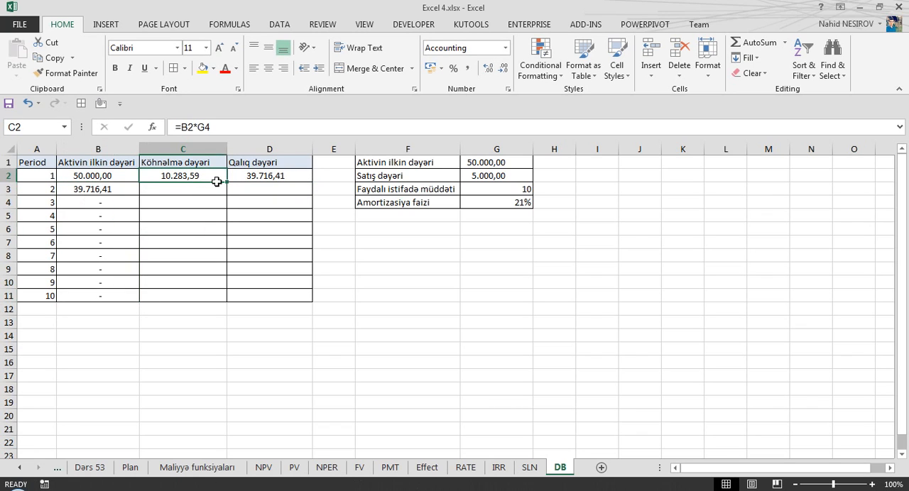
drag(225, 183, 235, 297)
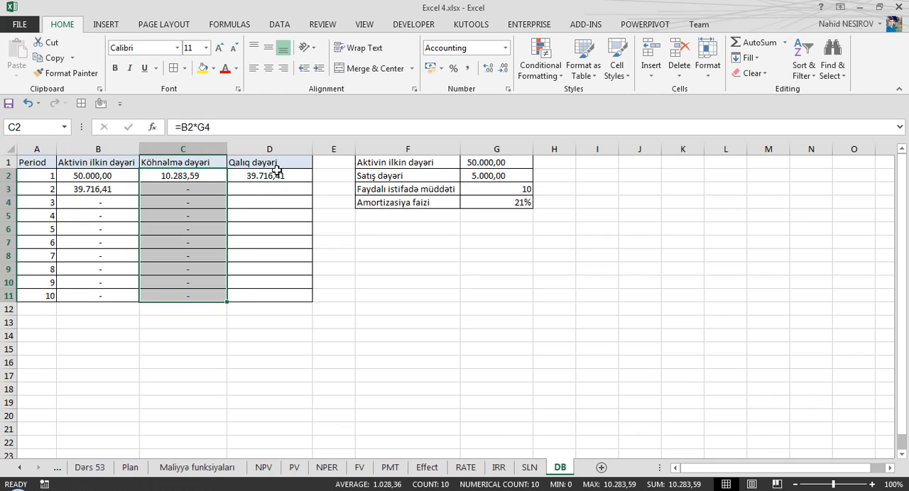
click(264, 174)
drag(312, 184, 305, 301)
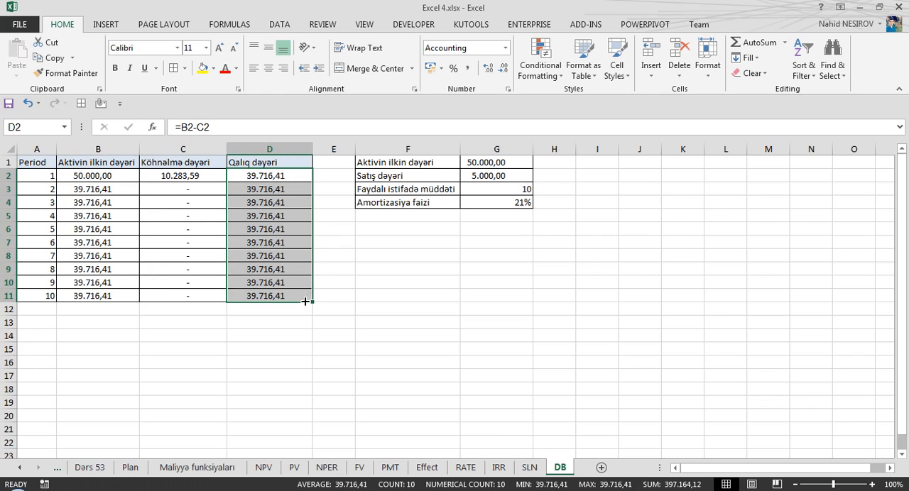
Make the rate reference absolute in C2, giving =B2*$G$4, and refill the depreciation column down to C11.
click(179, 177)
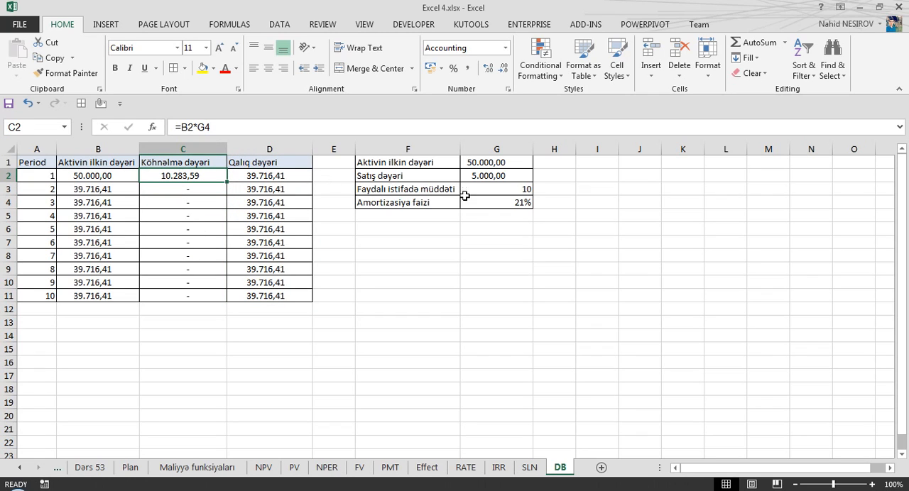
click(205, 127)
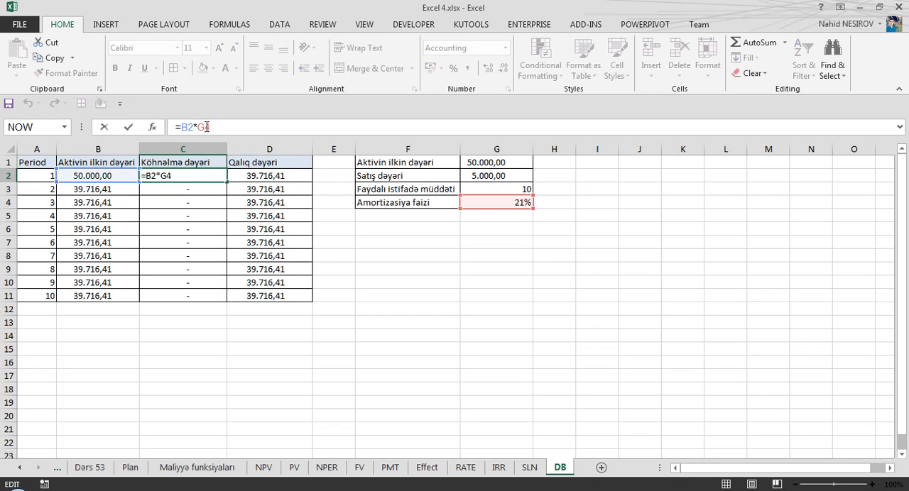
key(F4)
key(Return)
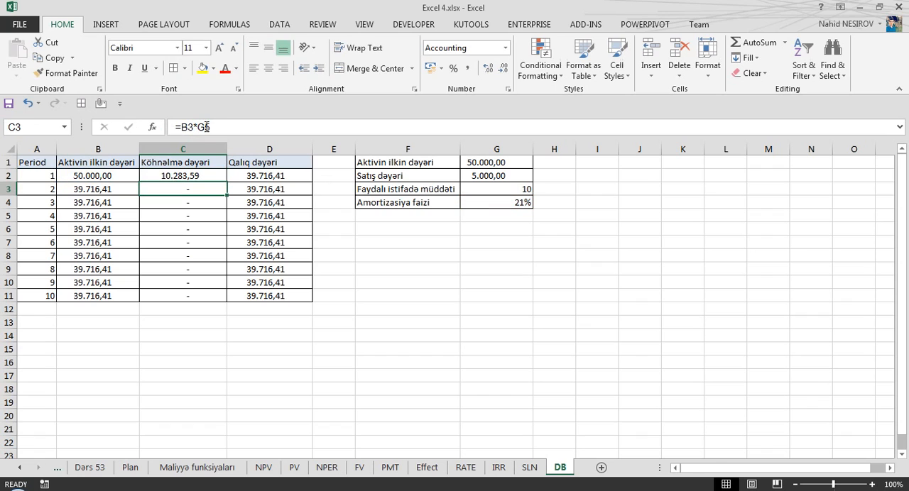
click(194, 175)
double_click(227, 183)
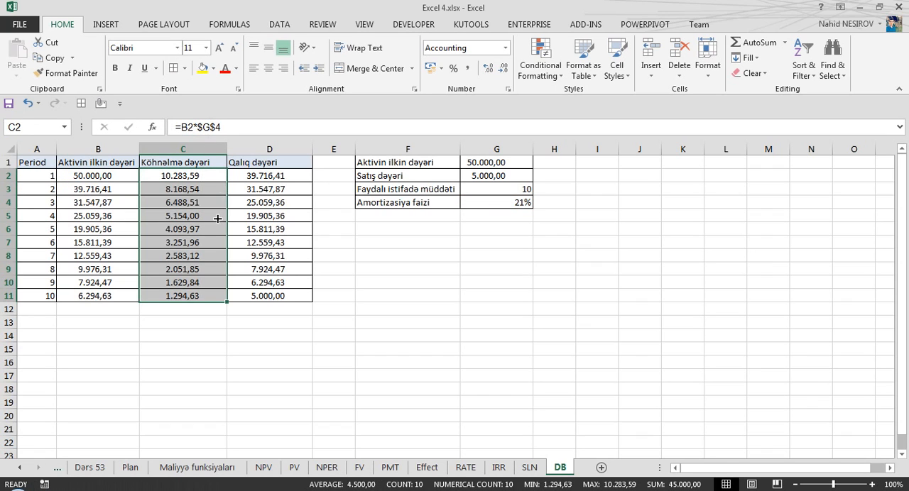
Review the completed schedule, checking the final residual value in D11 and the formulas in C2 and G4.
click(266, 296)
drag(81, 177, 264, 290)
click(267, 295)
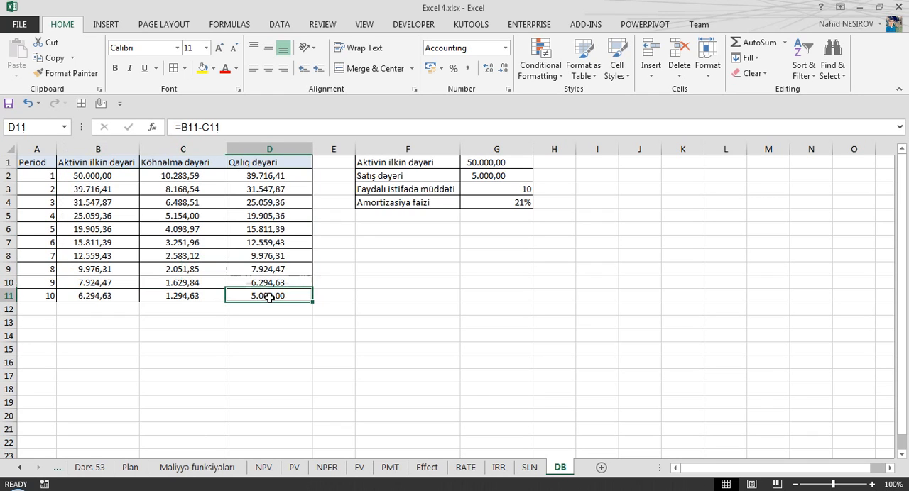
click(501, 203)
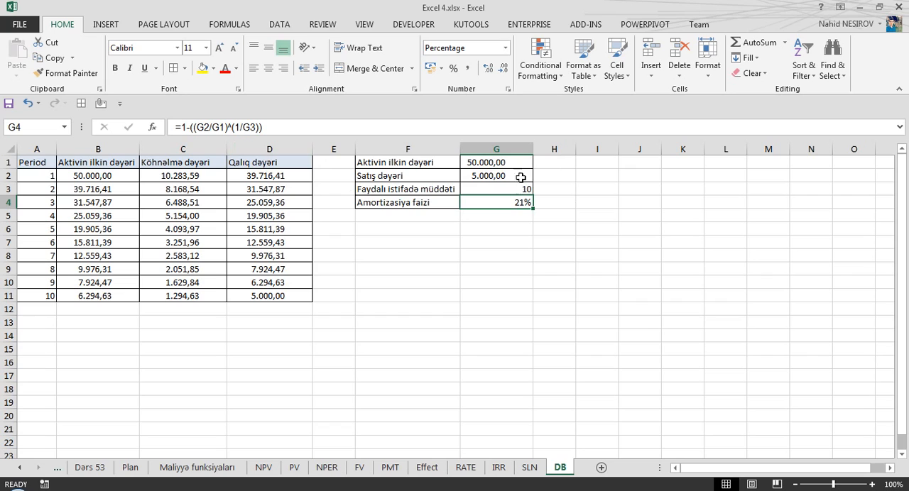
click(195, 174)
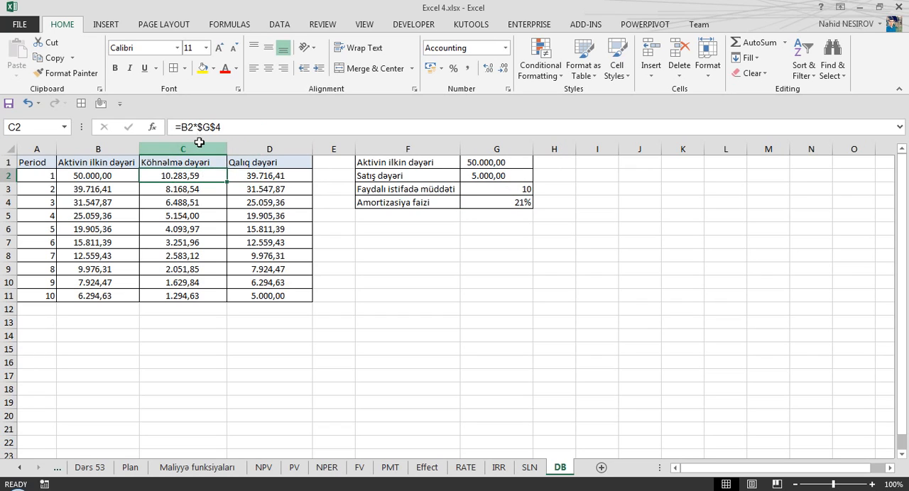
click(132, 174)
click(516, 202)
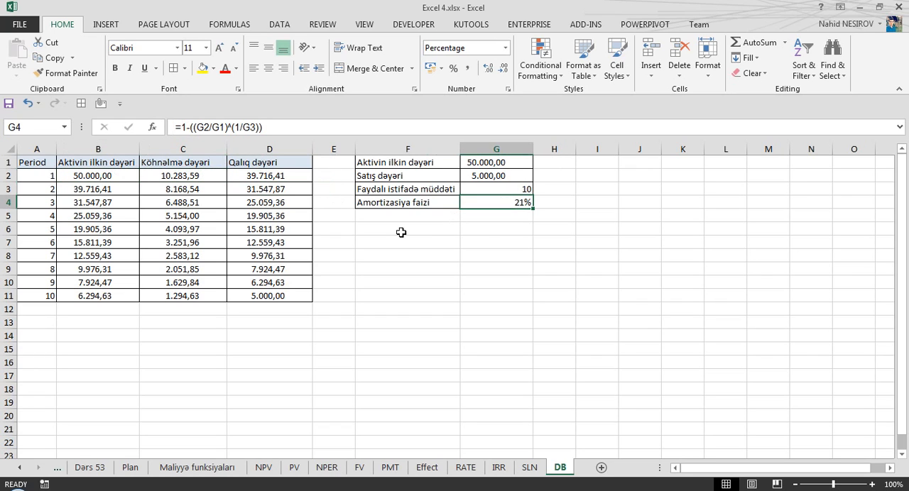
Copy the depreciation schedule A1:D11 and paste it starting at A14.
drag(28, 162, 281, 293)
key(ctrl+c)
drag(50, 362, 44, 353)
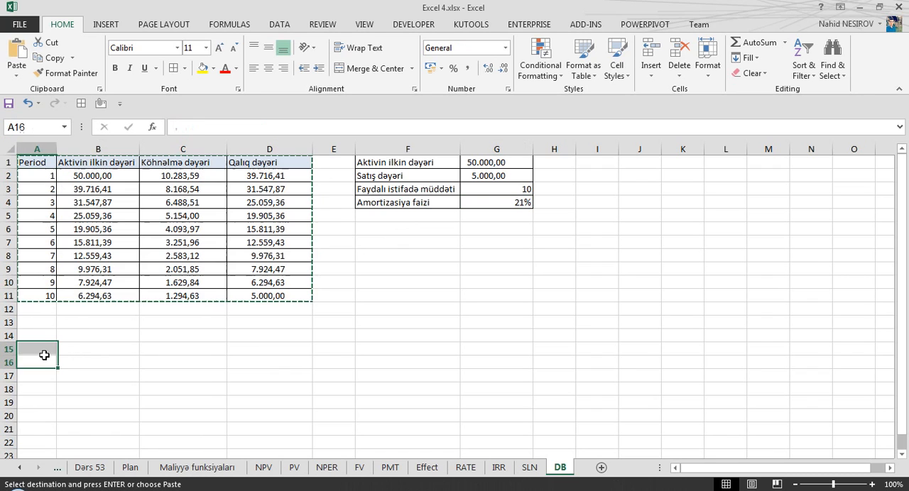
click(38, 334)
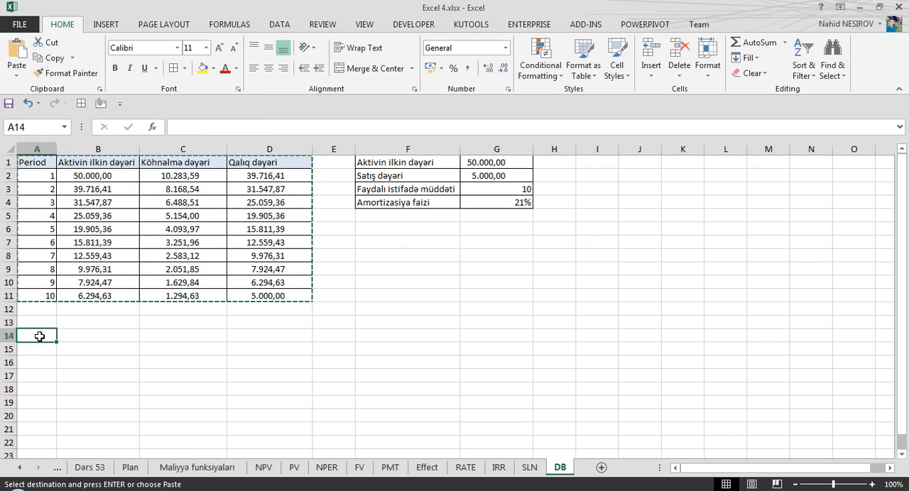
key(ctrl+v)
scroll(230, 343, down, 2)
scroll(230, 343, up, 2)
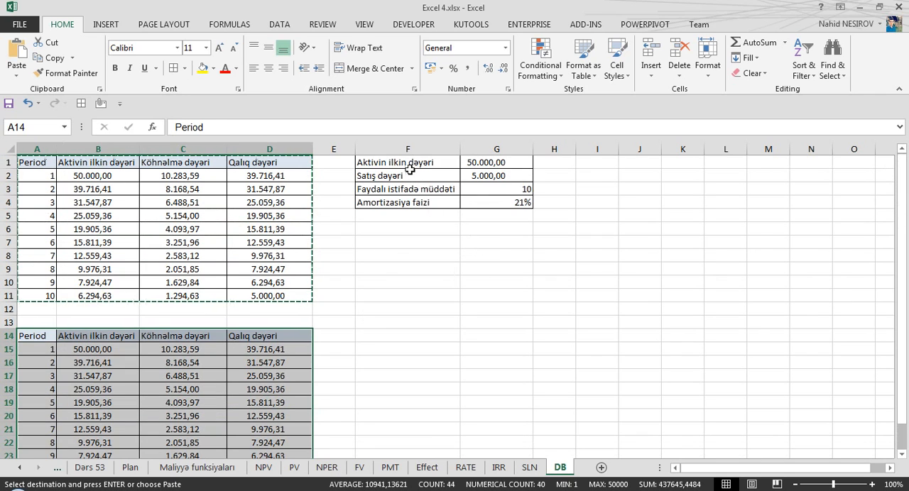
Copy the parameter table F1:G4 and paste it starting at F14.
drag(399, 165, 501, 200)
key(ctrl+c)
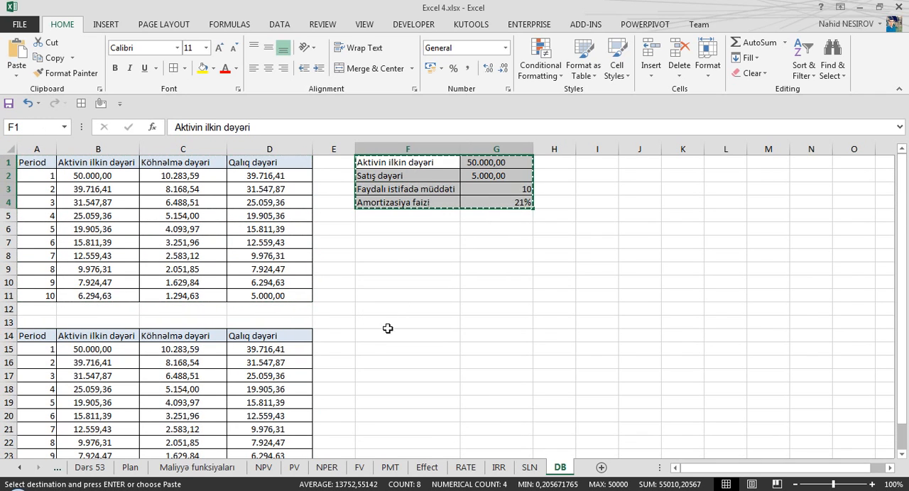
click(387, 337)
key(ctrl+v)
scroll(357, 307, down, 2)
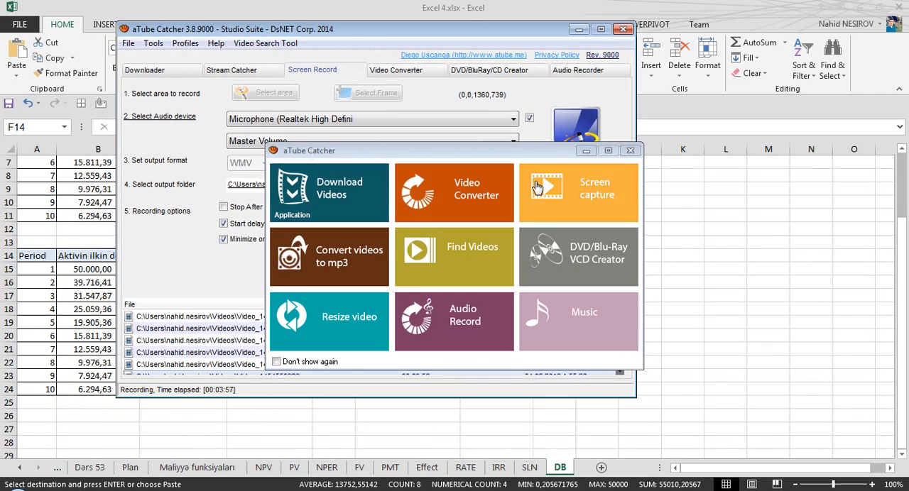
click(537, 185)
click(480, 285)
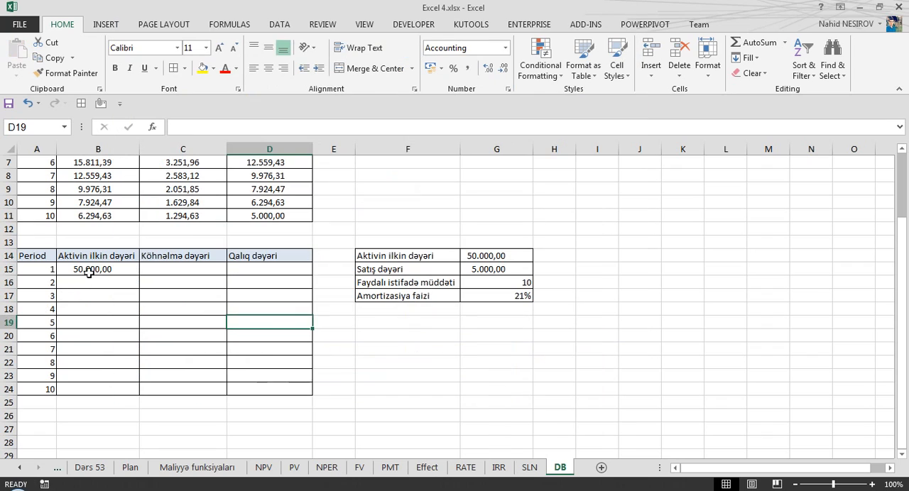
Clear the amortization rate label and value from row 17 of the copied parameter table.
click(90, 271)
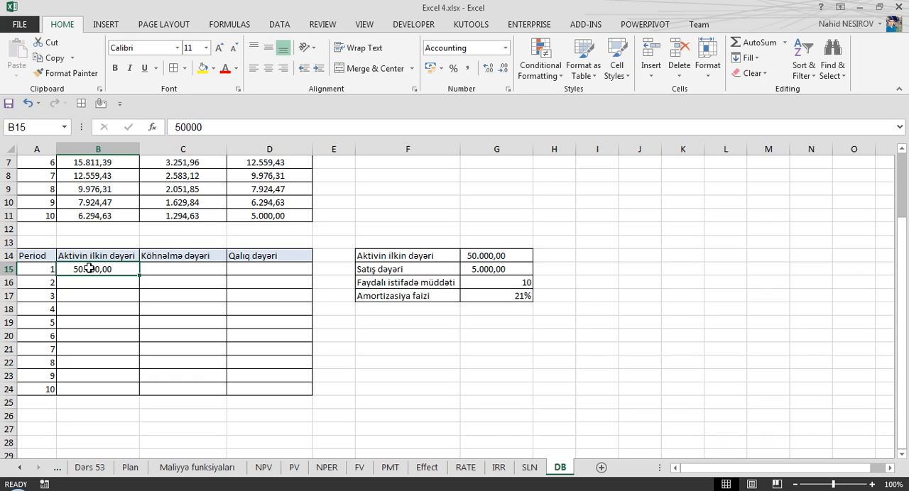
click(174, 268)
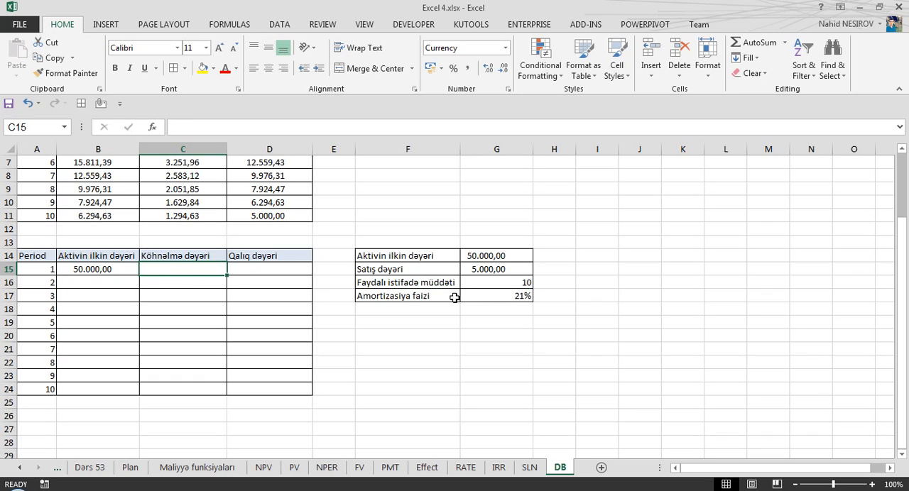
drag(424, 304, 560, 304)
key(Delete)
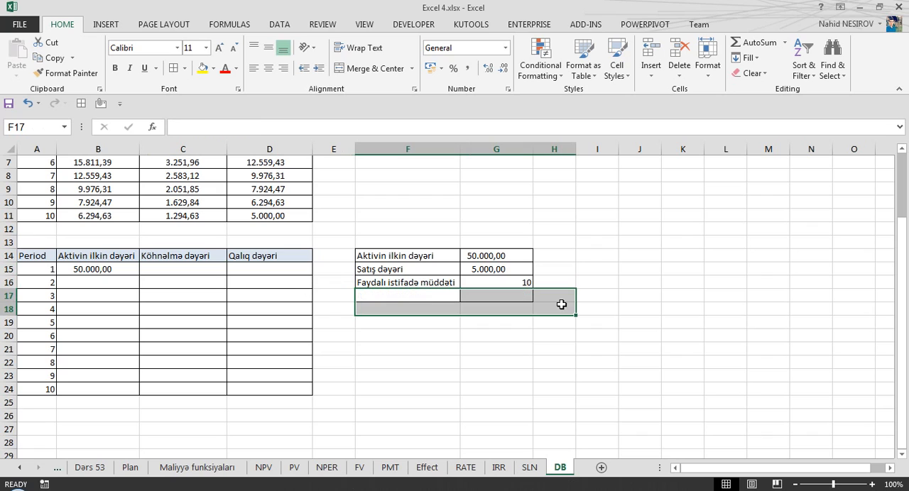
Enter the formula =DB($G$14;G15;G16;A15) in C15 to calculate the first period's depreciation.
click(183, 268)
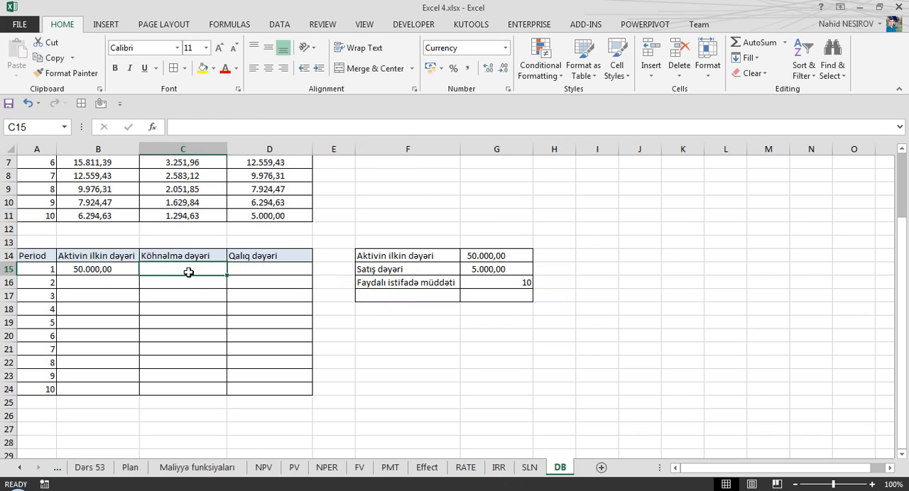
text(=db)
key(Tab)
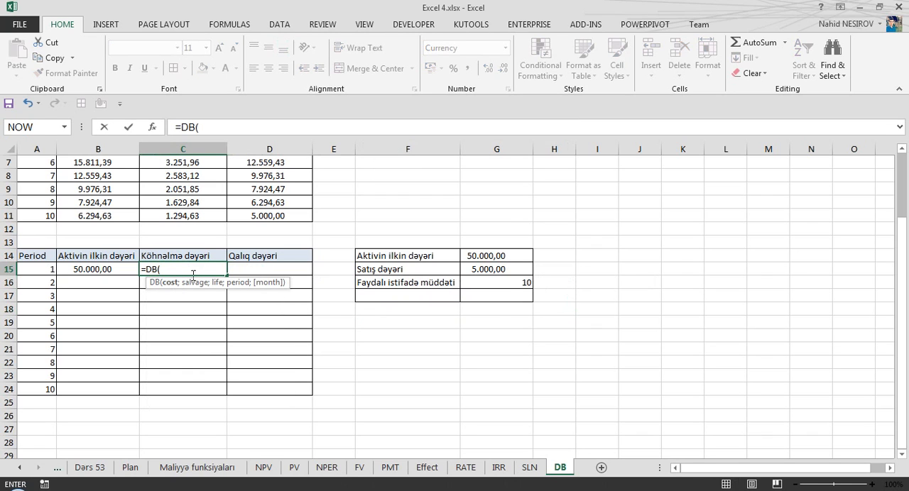
click(488, 256)
text(;)
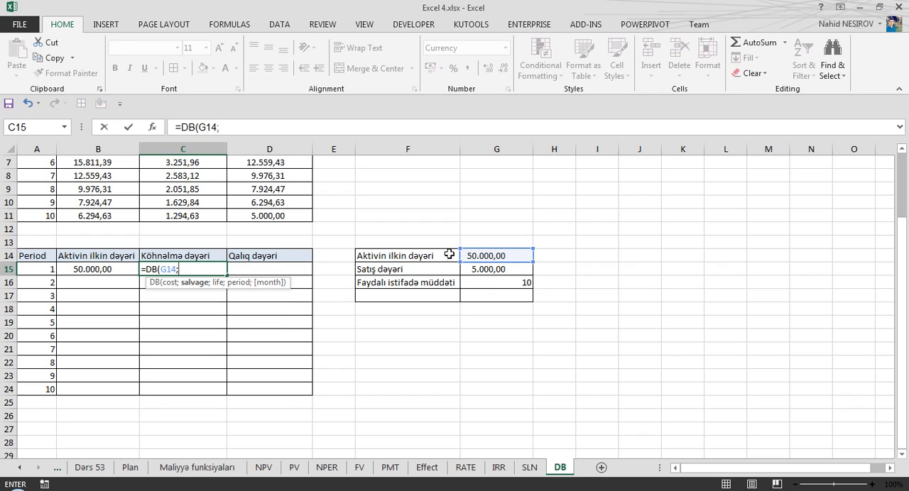
click(169, 269)
key(F4)
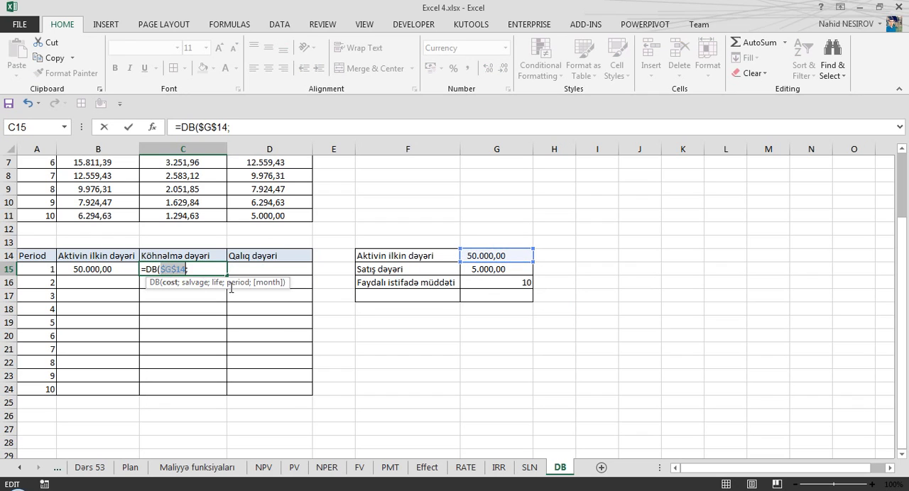
click(490, 269)
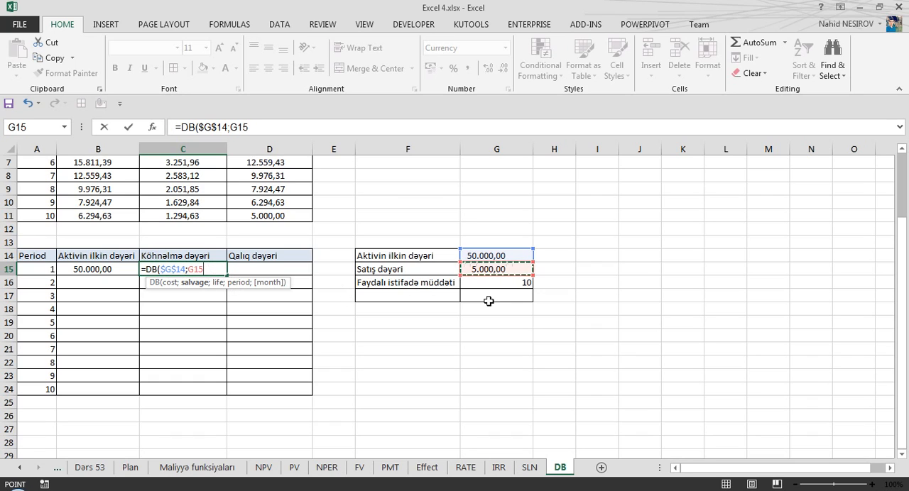
text(;)
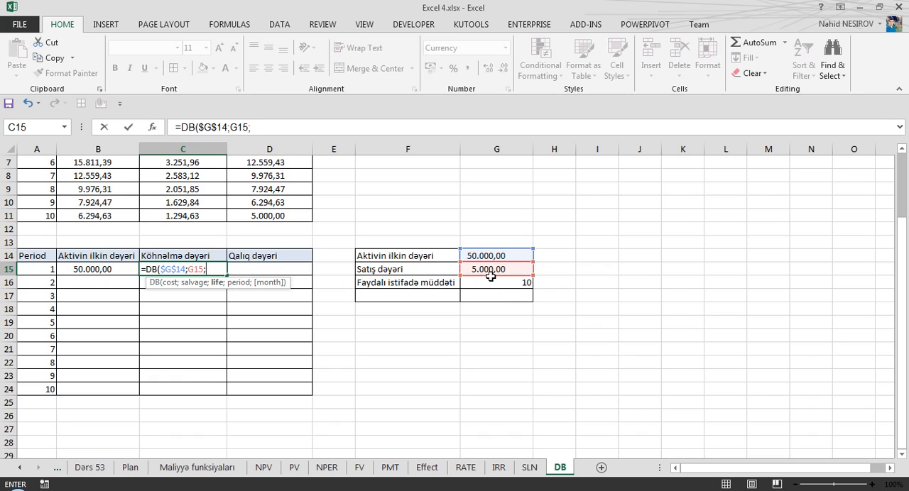
click(523, 281)
text(;)
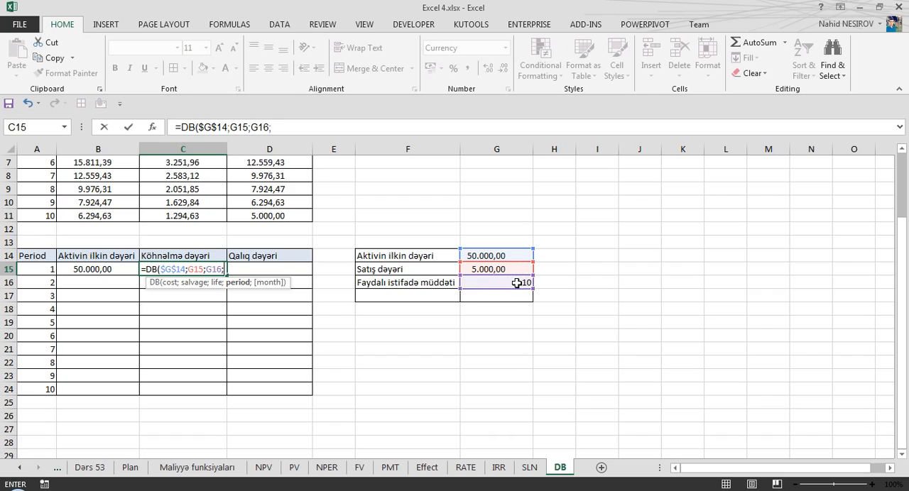
click(36, 268)
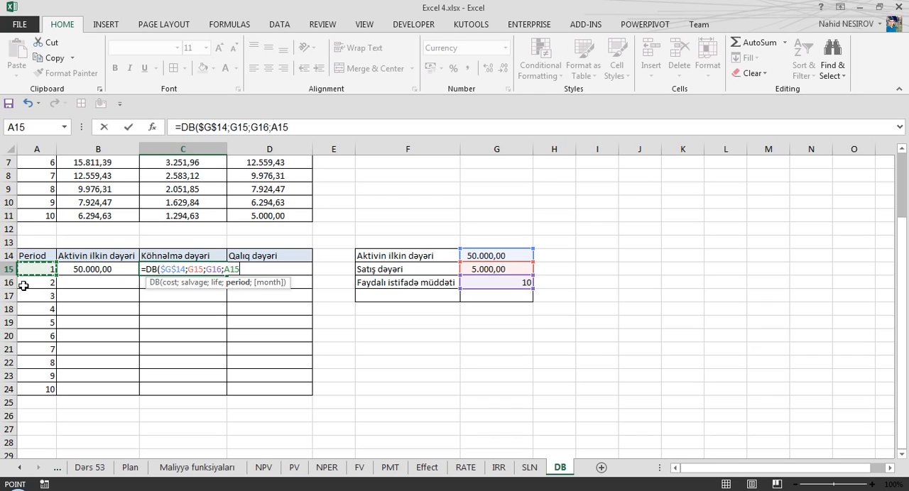
key(Return)
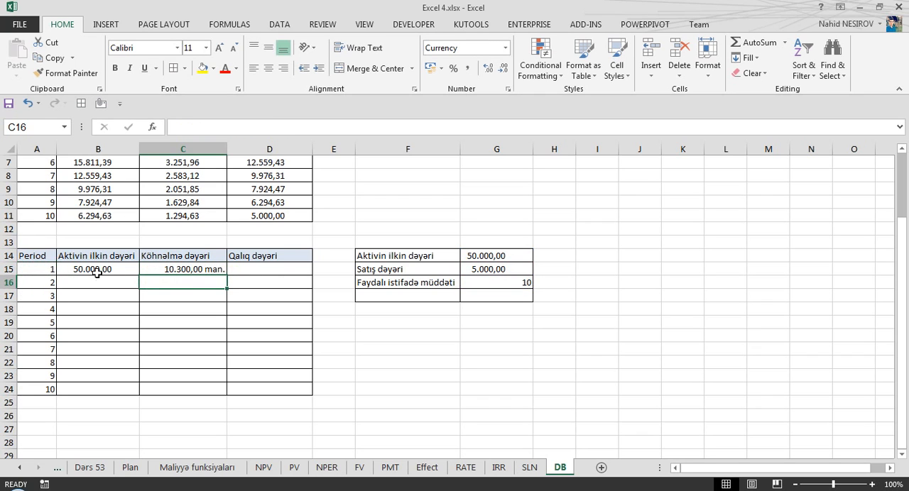
click(66, 268)
click(163, 269)
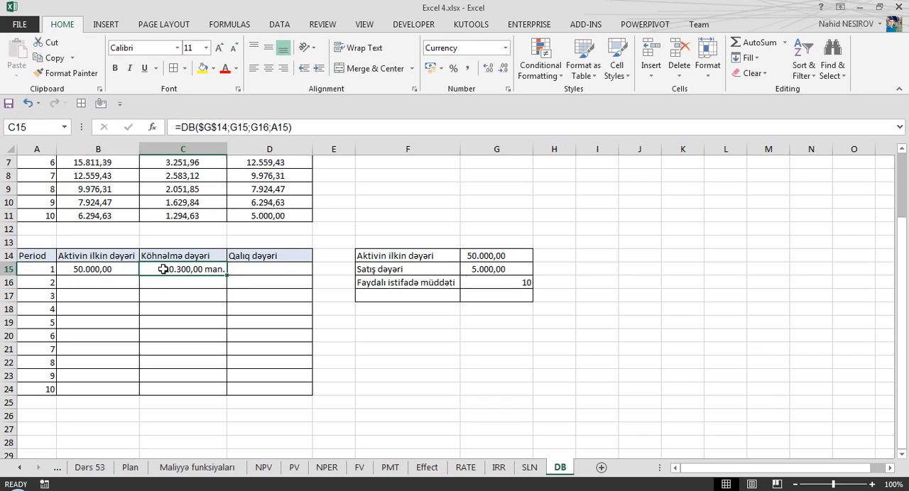
click(54, 269)
click(98, 269)
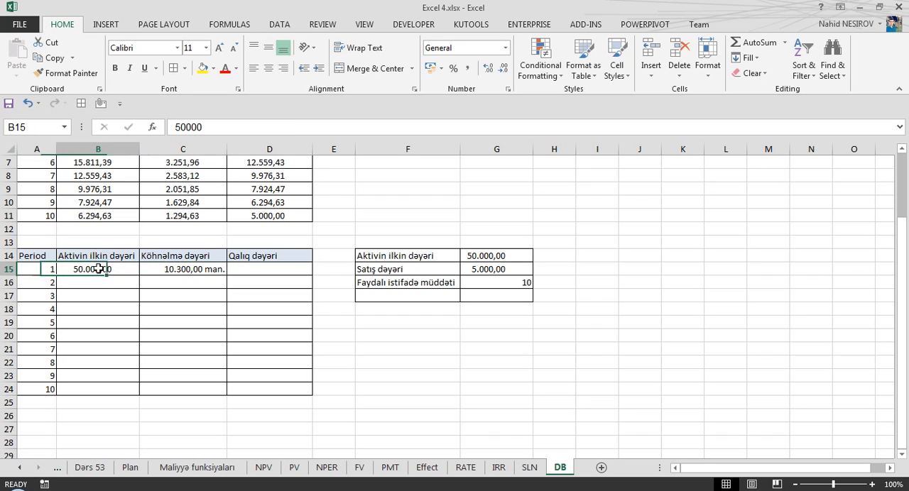
click(180, 274)
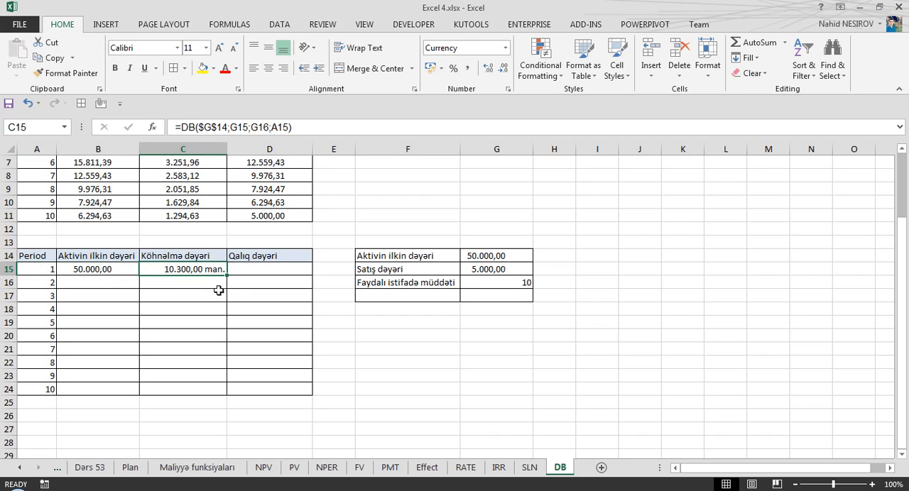
Enter the formula =B15-C15 in D15 to calculate the first period's residual value.
click(260, 267)
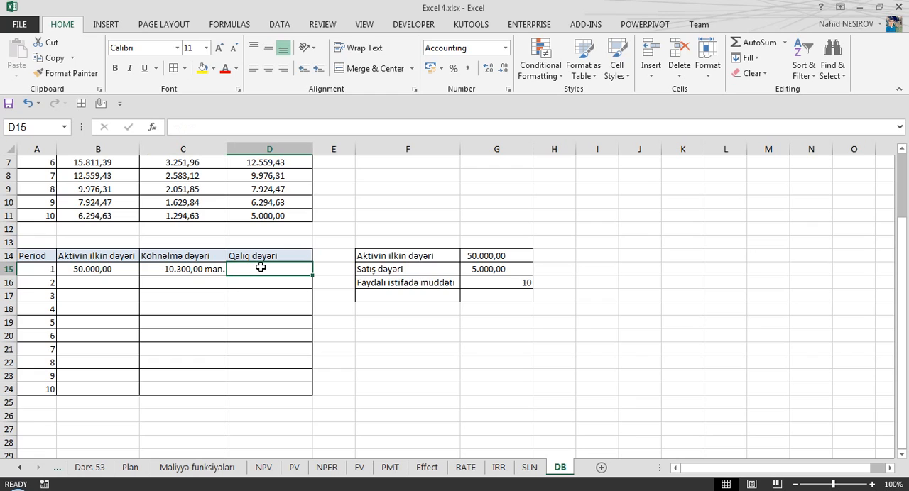
text(=)
key(Left)
key(Left)
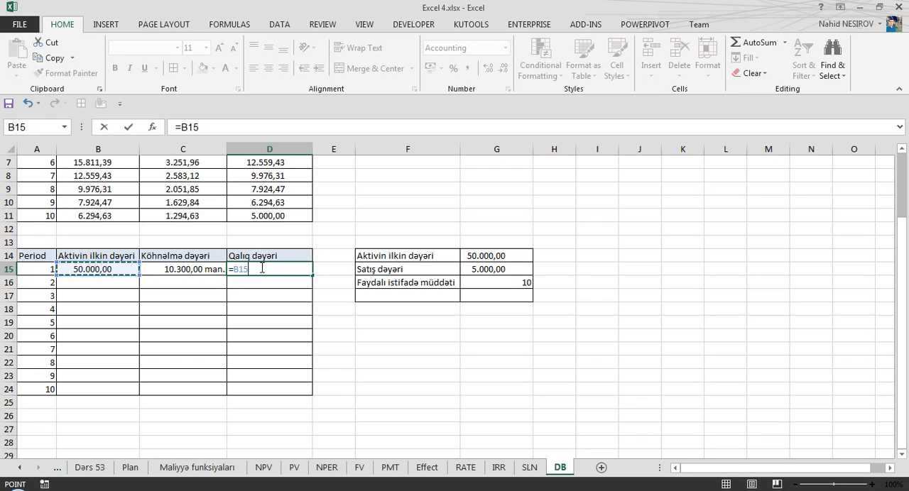
text(-)
key(Left)
key(Return)
Set B16 to =D15 as the second period's initial value and fill the formula down to B24.
key(Up)
key(Left)
key(Left)
key(Down)
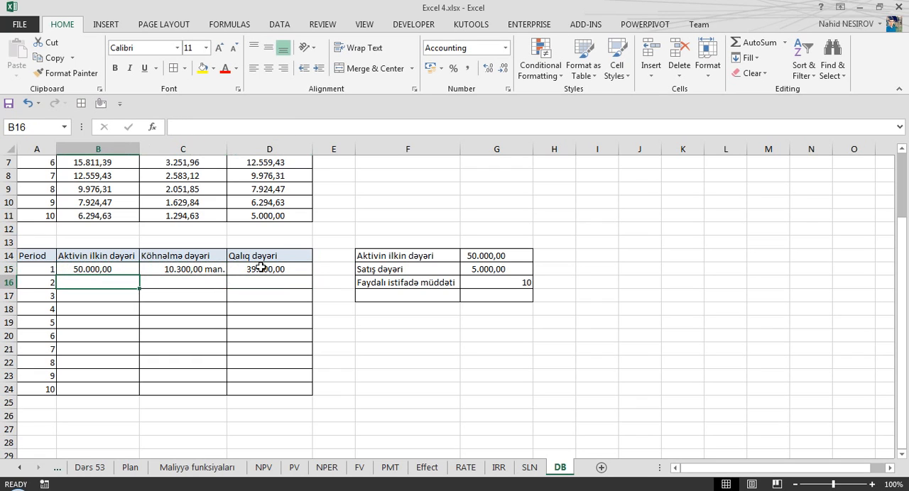
text(=)
key(Right)
key(Up)
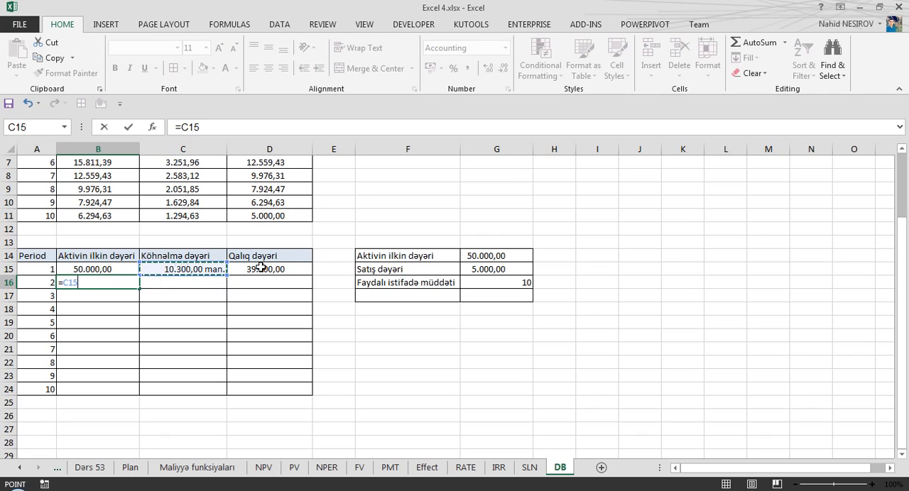
key(Right)
key(Return)
click(110, 282)
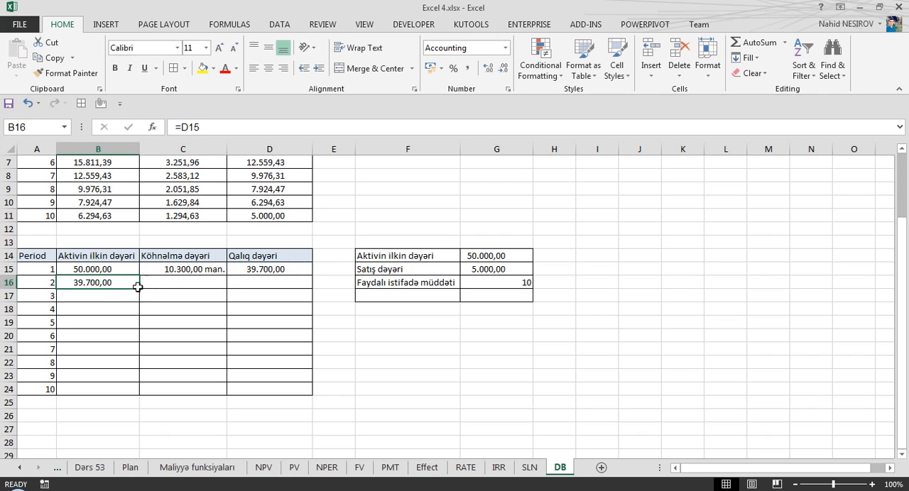
drag(139, 288, 137, 400)
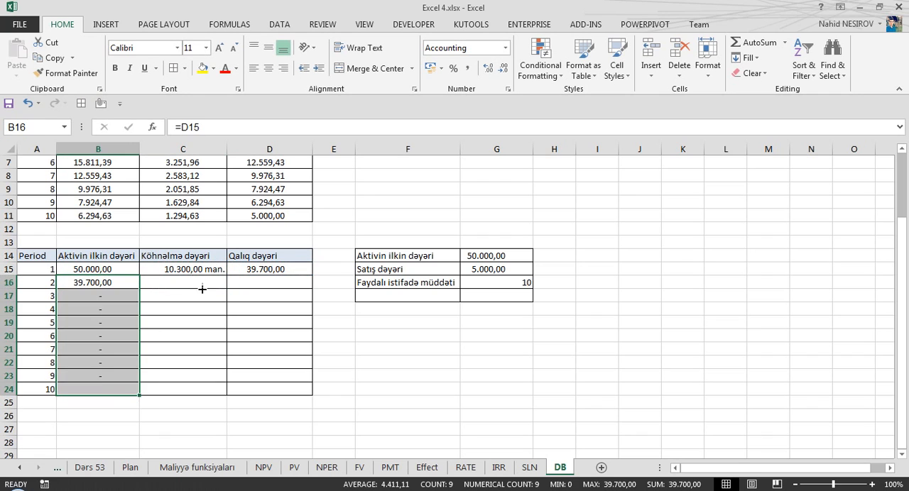
Make the salvage and life references in C15's DB formula absolute as $G$15 and $G$16.
click(198, 271)
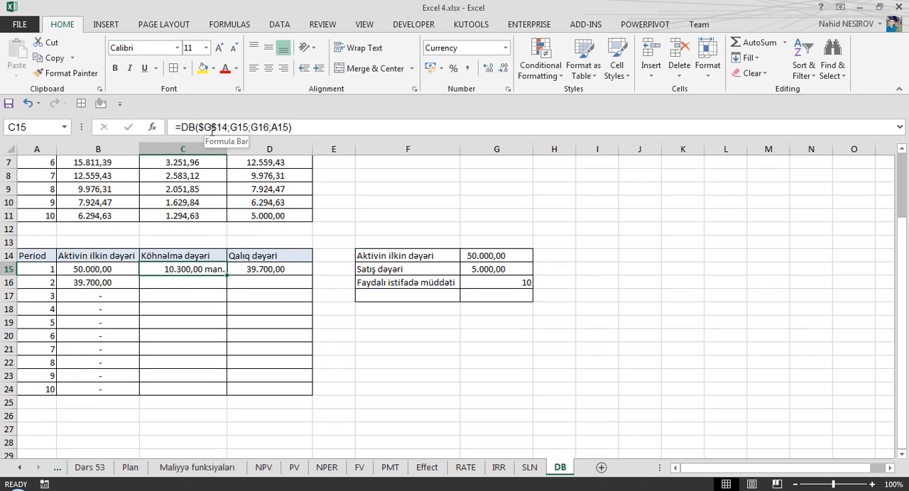
click(242, 127)
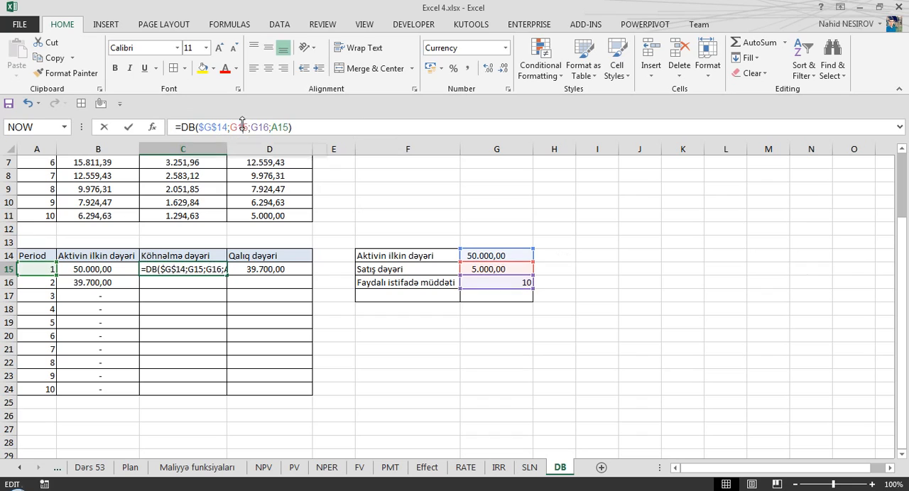
key(F4)
click(276, 128)
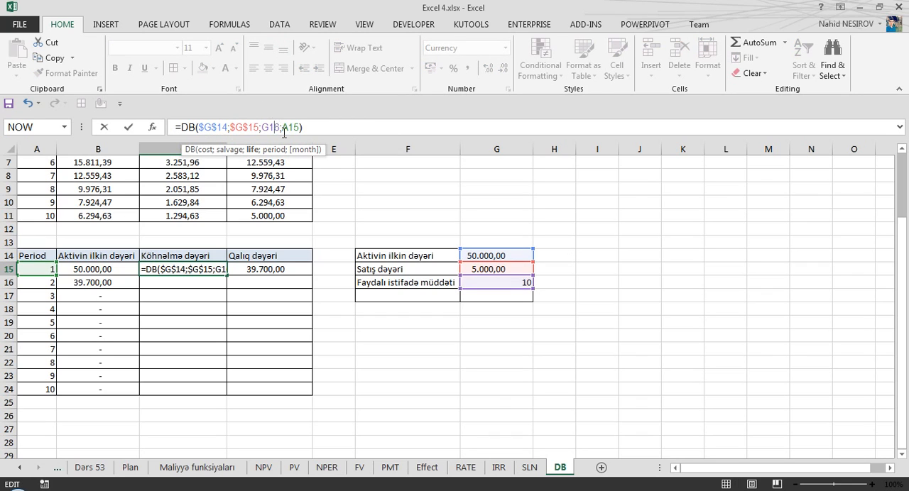
key(F4)
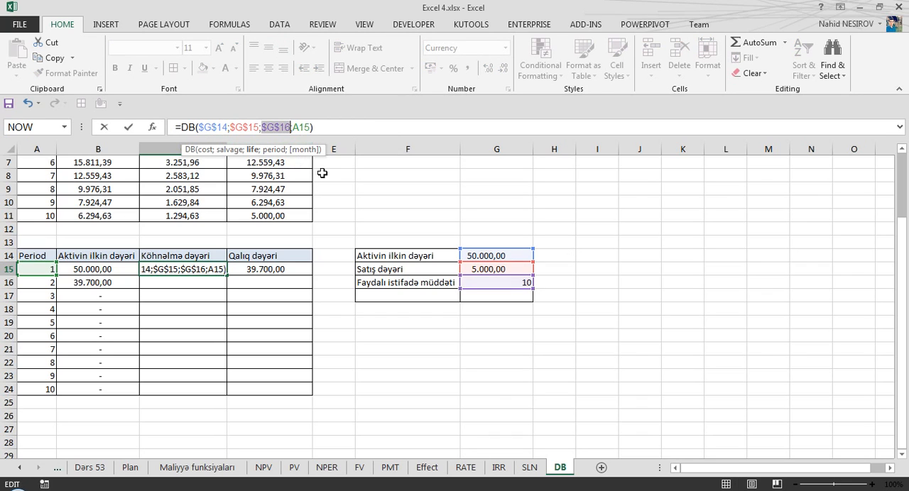
key(ctrl+Return)
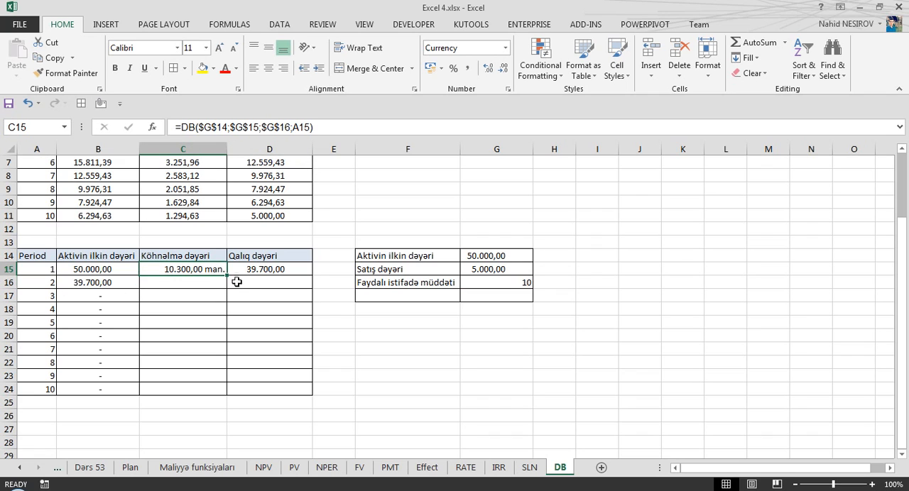
Fill the depreciation formula from C15 and the residual value formula from D15 down through row 24.
drag(228, 275, 228, 394)
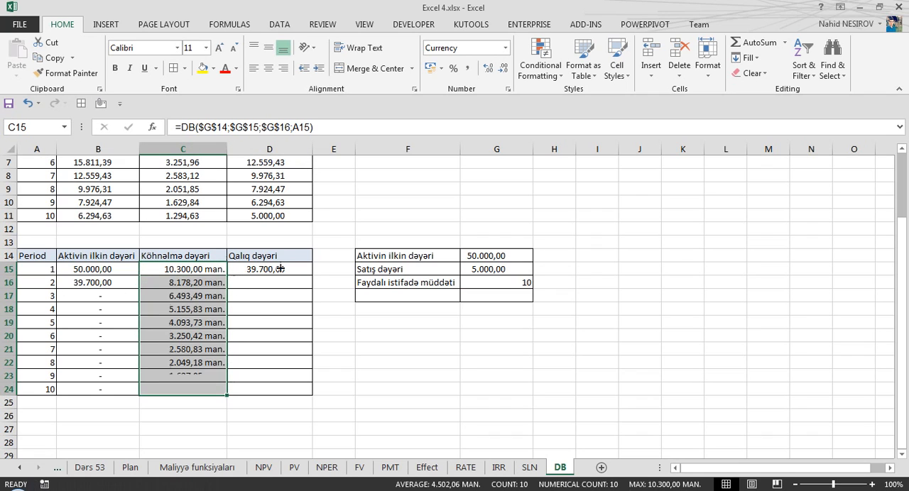
click(276, 266)
drag(313, 276, 315, 393)
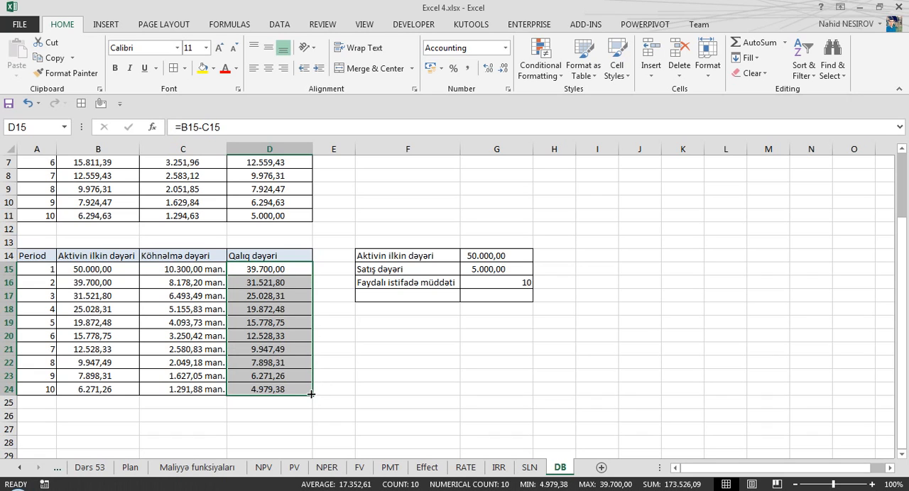
Review the DB schedule's initial value, final residual value in D24, useful life and C15 formula, comparing it with the manual schedule above.
click(85, 270)
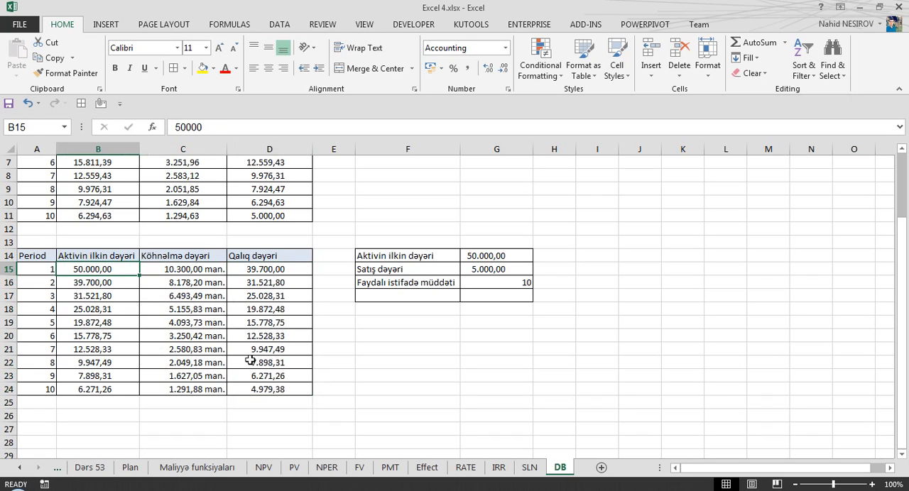
click(272, 389)
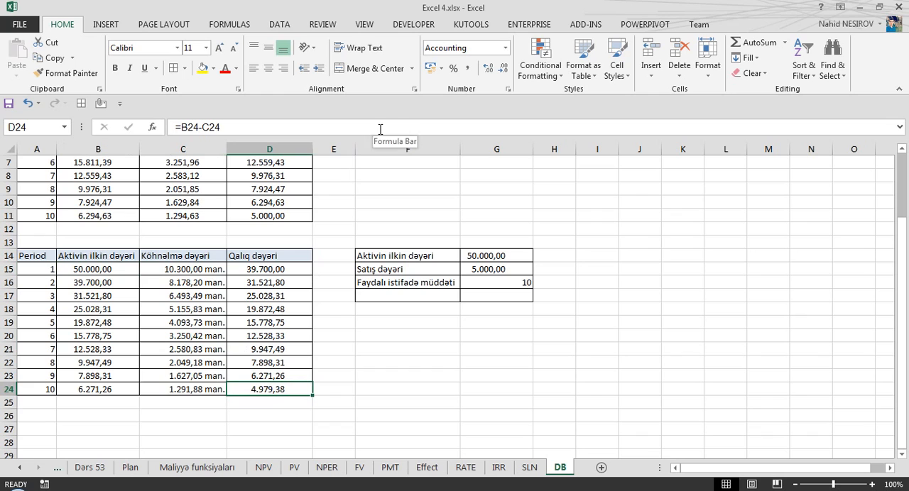
click(528, 283)
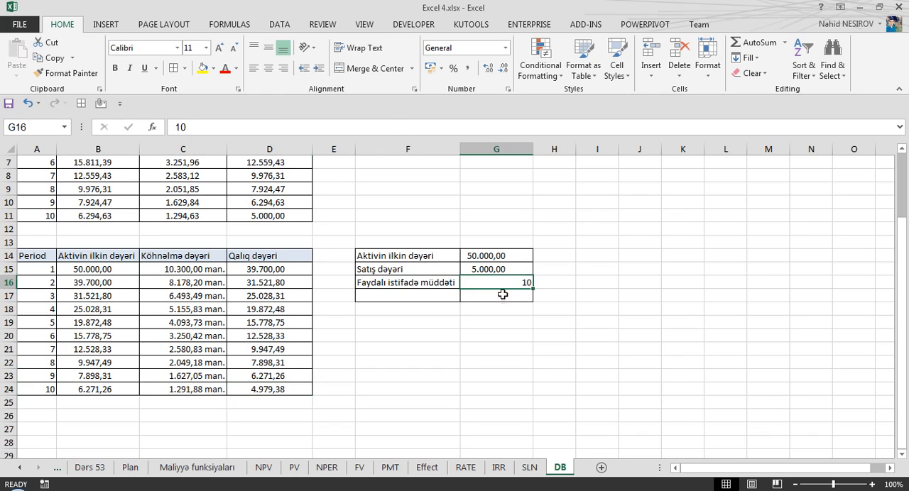
click(179, 268)
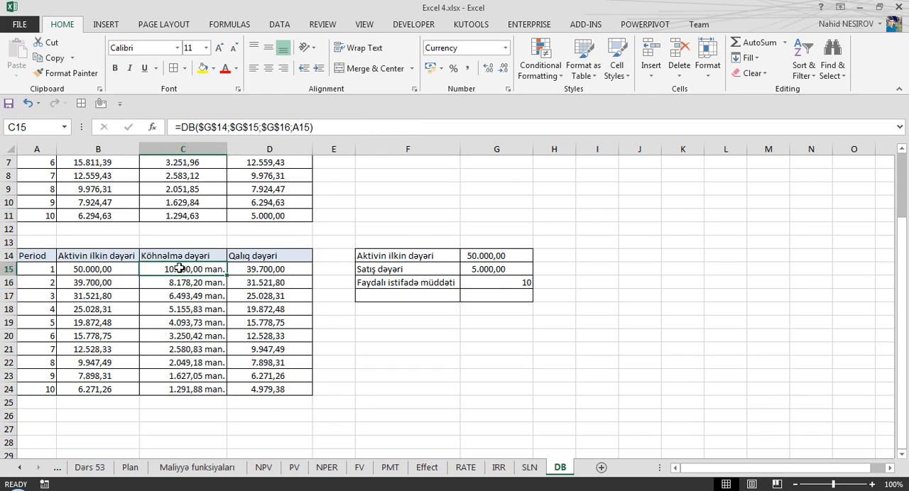
scroll(183, 271, up, 2)
scroll(186, 274, down, 1)
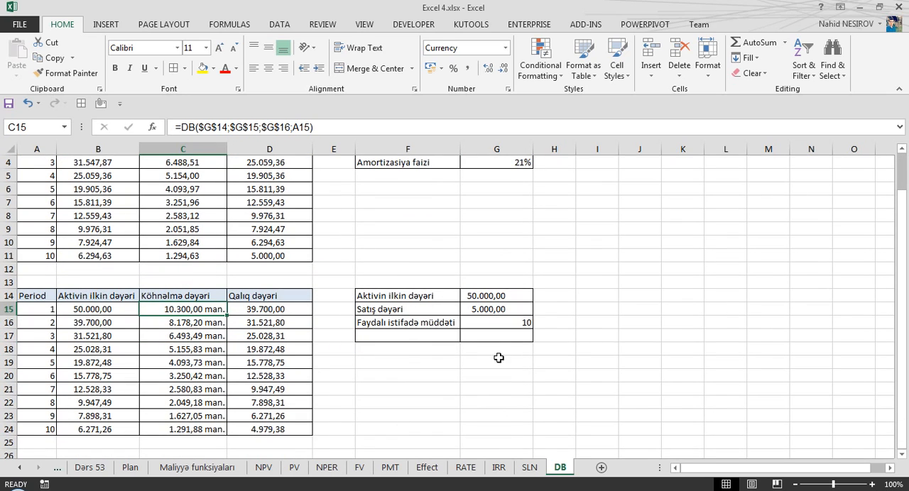
scroll(360, 339, up, 1)
scroll(207, 276, down, 1)
scroll(193, 280, up, 1)
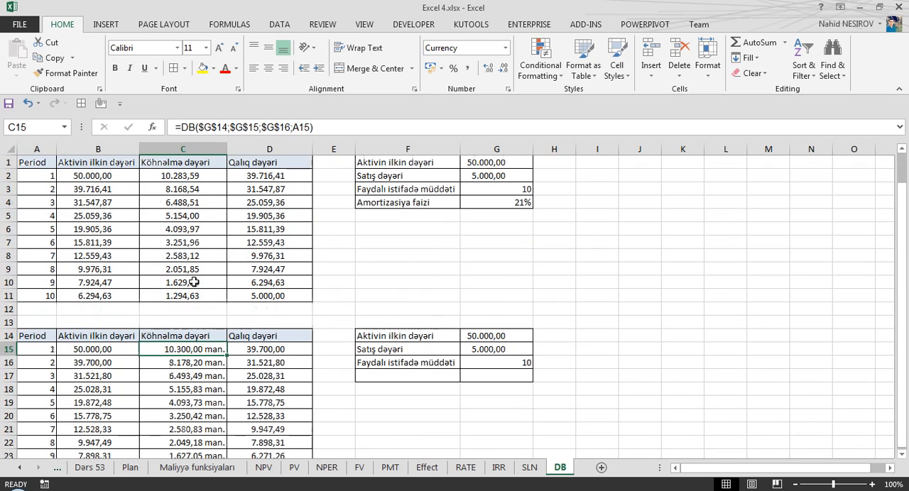